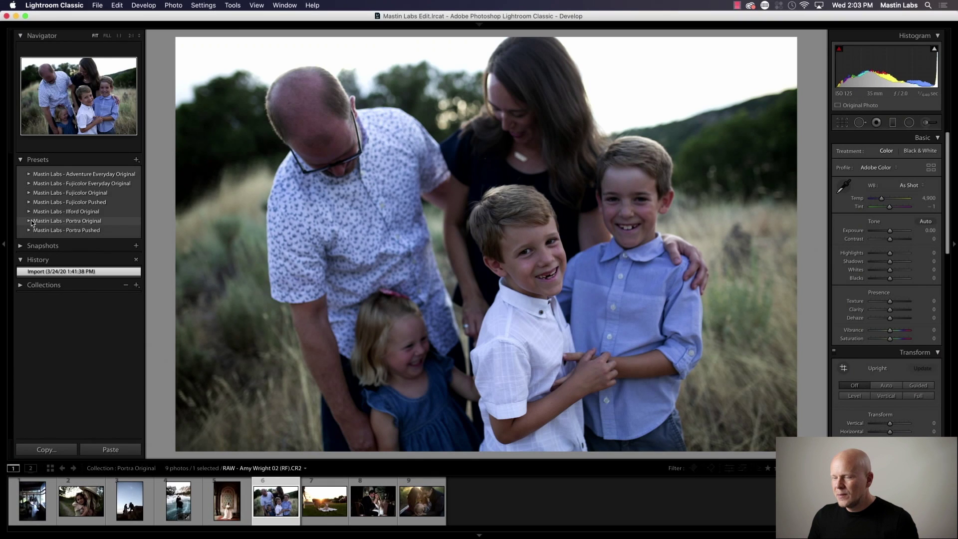
Apply the 1b. Portra 400 preset from Mastin Labs - Portra Original to the family photo, toggling it off and on to compare.
click(29, 221)
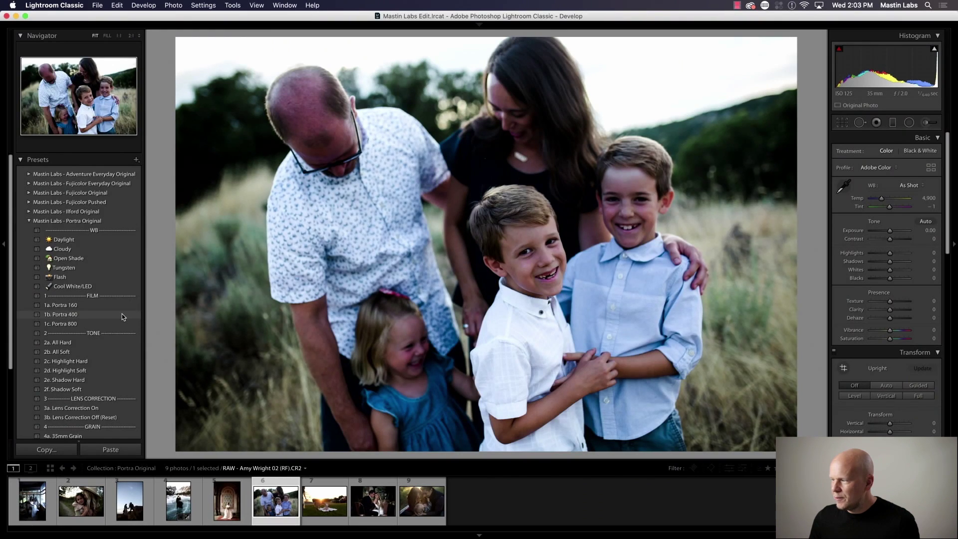
click(122, 315)
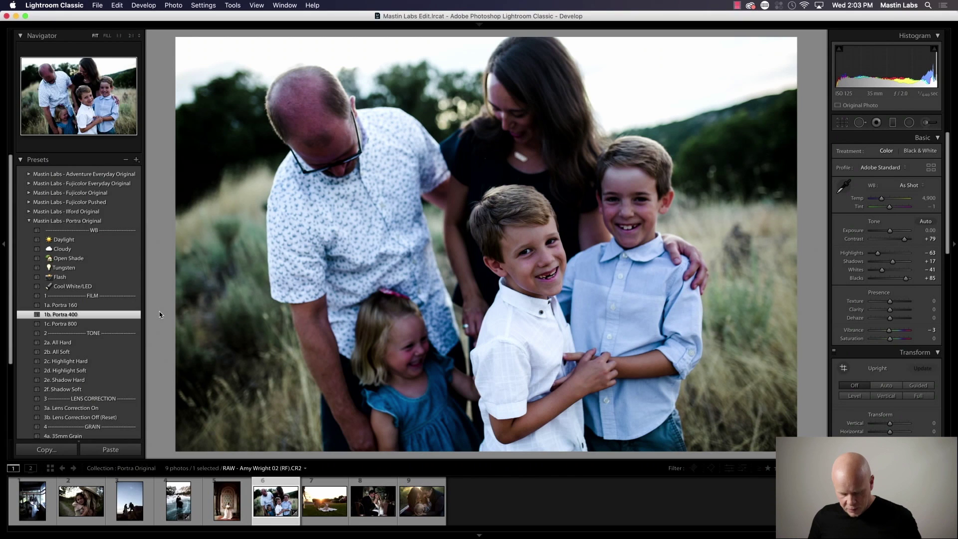
key(super+z)
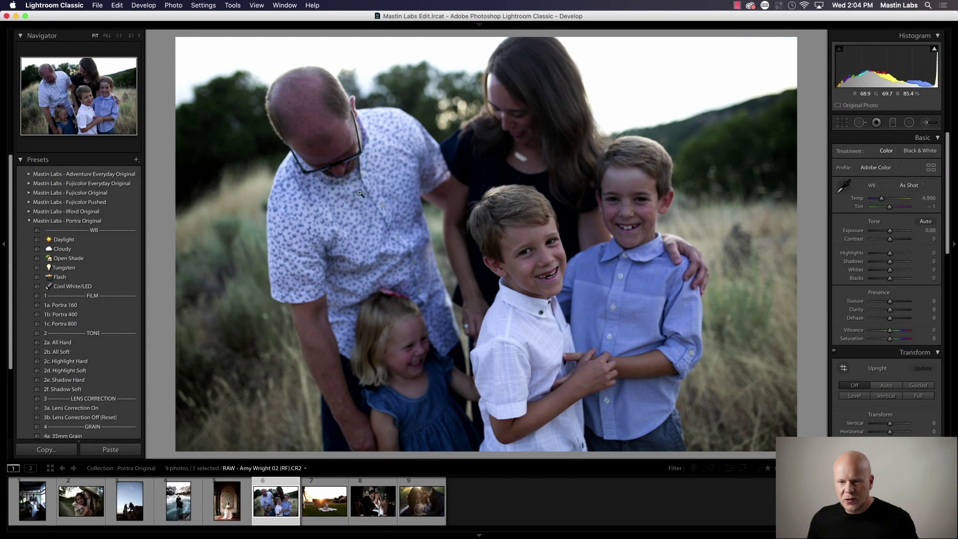
key(super+shift+z)
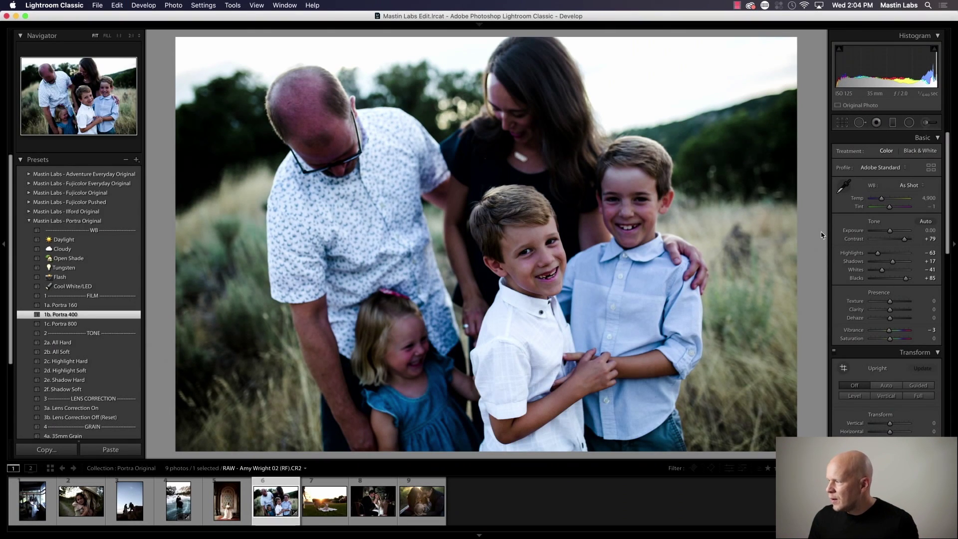
Set the family photo's exposure to +0.30 and temperature to 6,698, and check the skin tones on the front boy's face up close.
drag(890, 231, 892, 232)
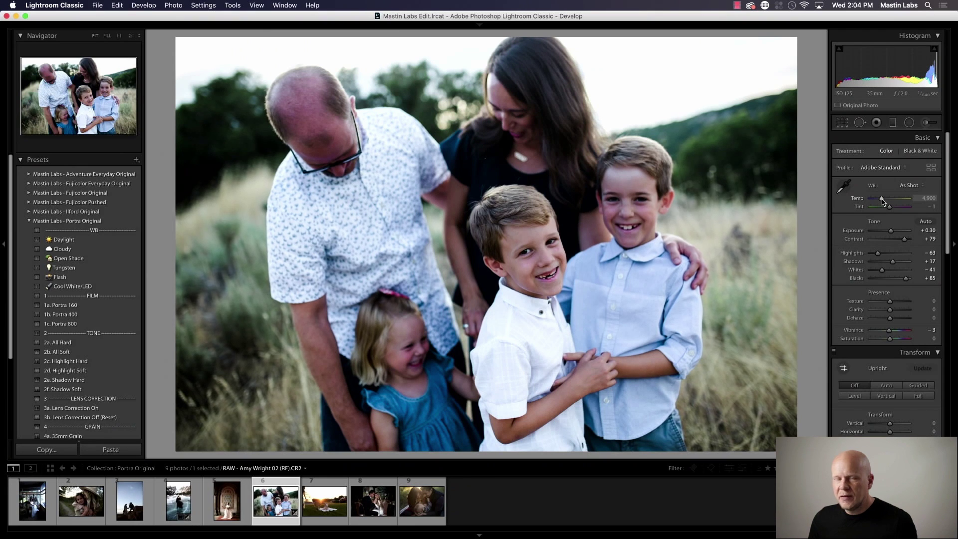
click(882, 200)
drag(882, 201, 890, 201)
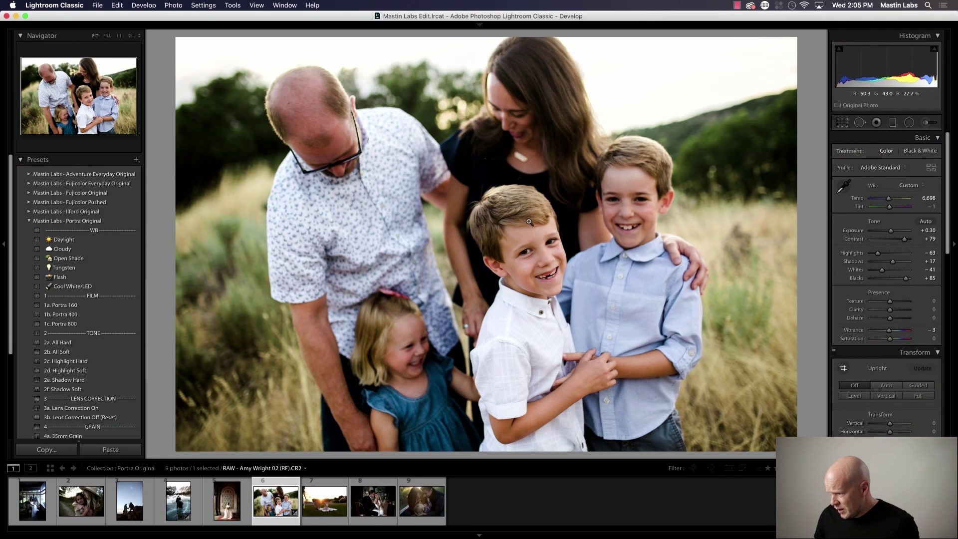
click(517, 259)
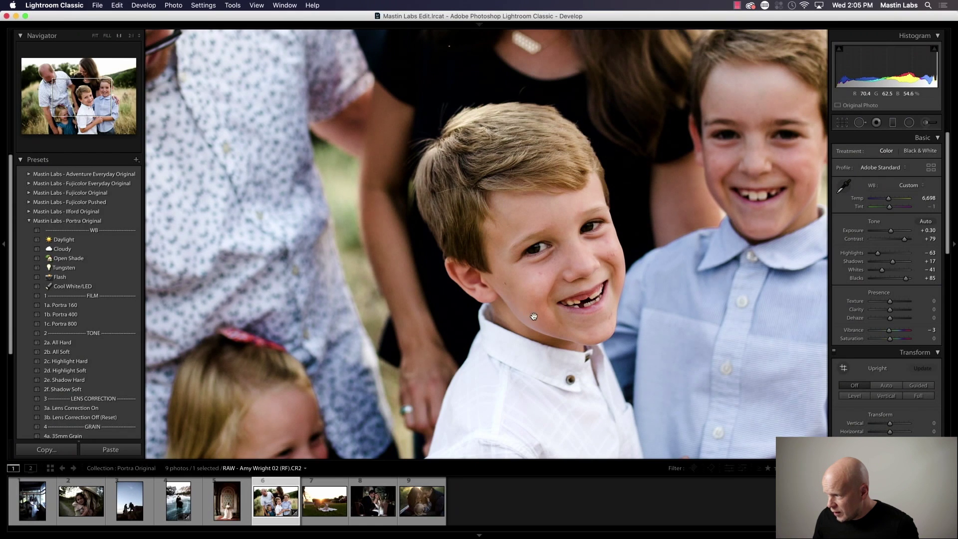
click(517, 210)
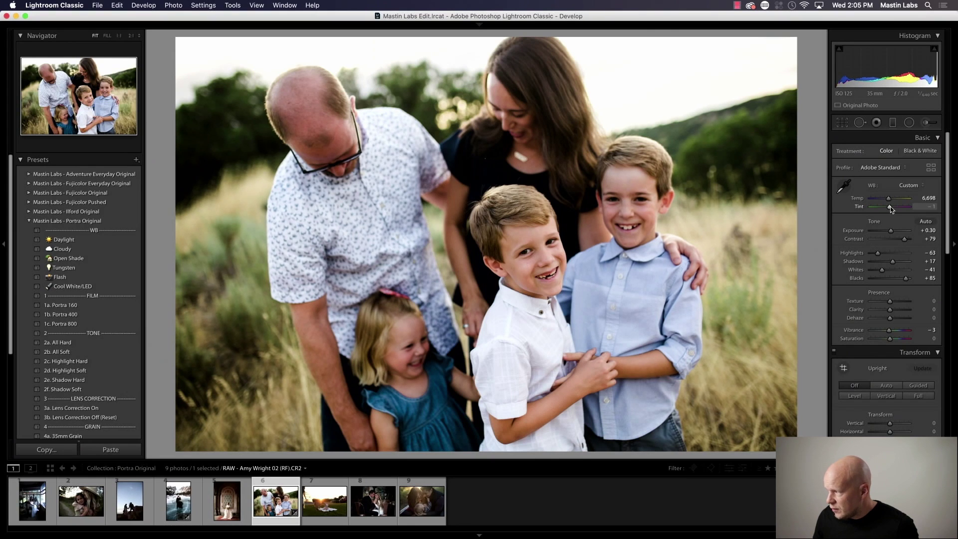
Refine the family photo to tint +2, exposure +0.55 and temperature 7,208, and compare it side by side with the original.
drag(891, 208, 892, 210)
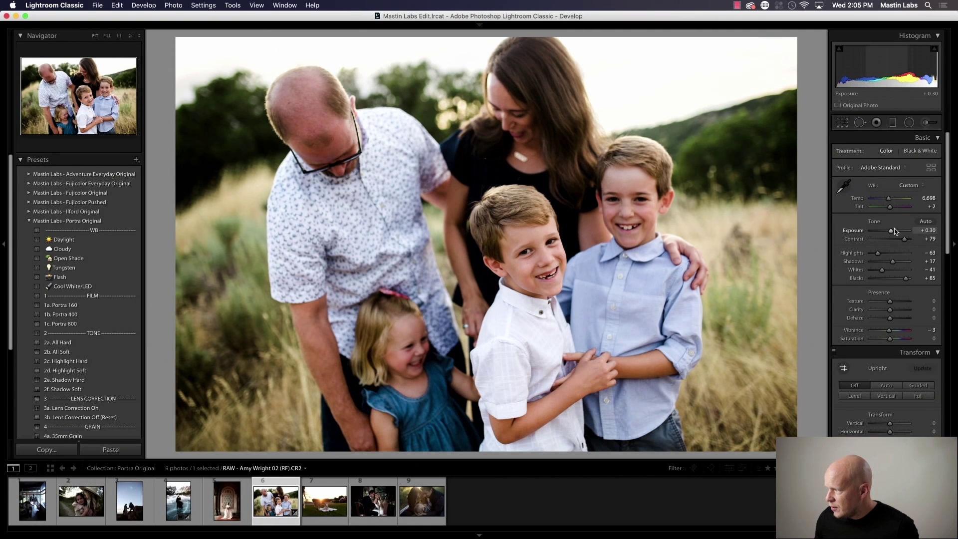
drag(891, 230, 892, 202)
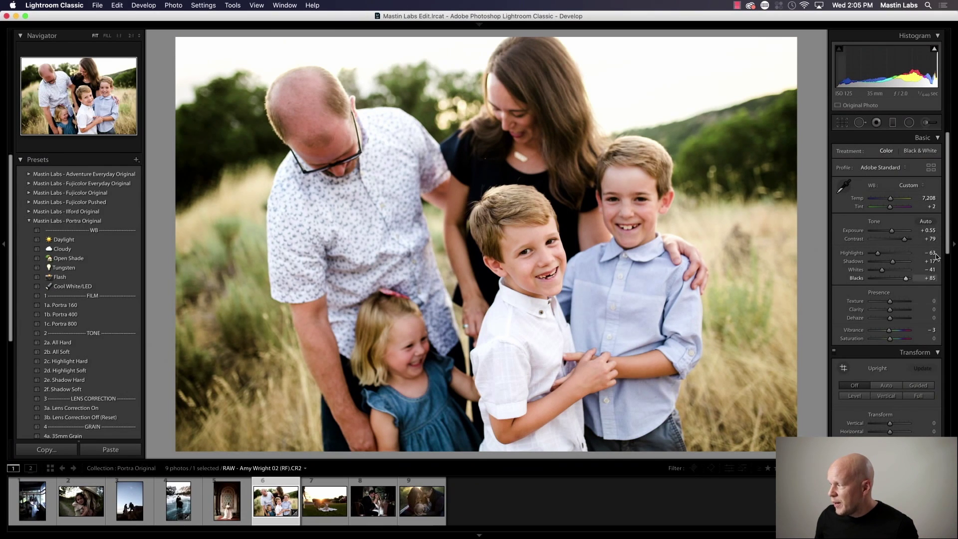
scroll(893, 260, down, 5)
scroll(895, 249, up, 4)
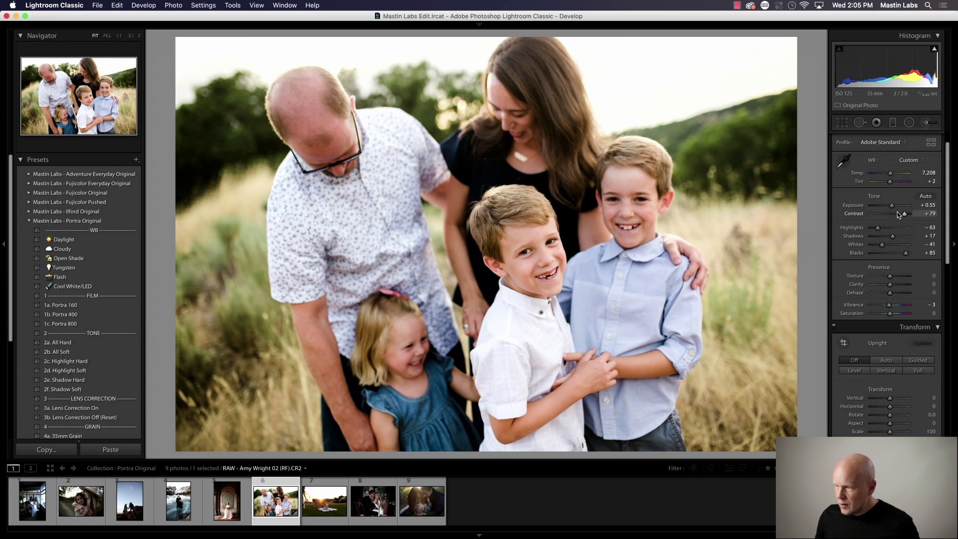
key(y)
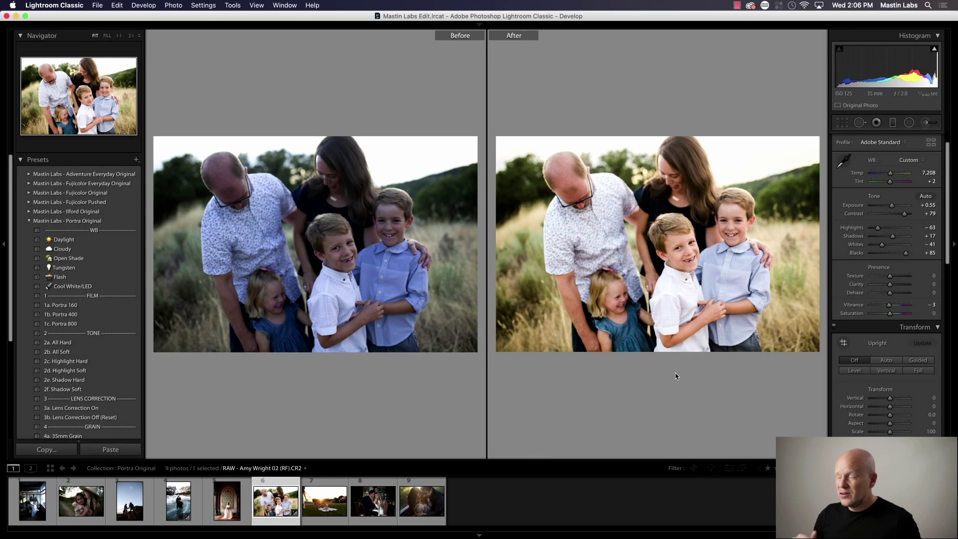
key(y)
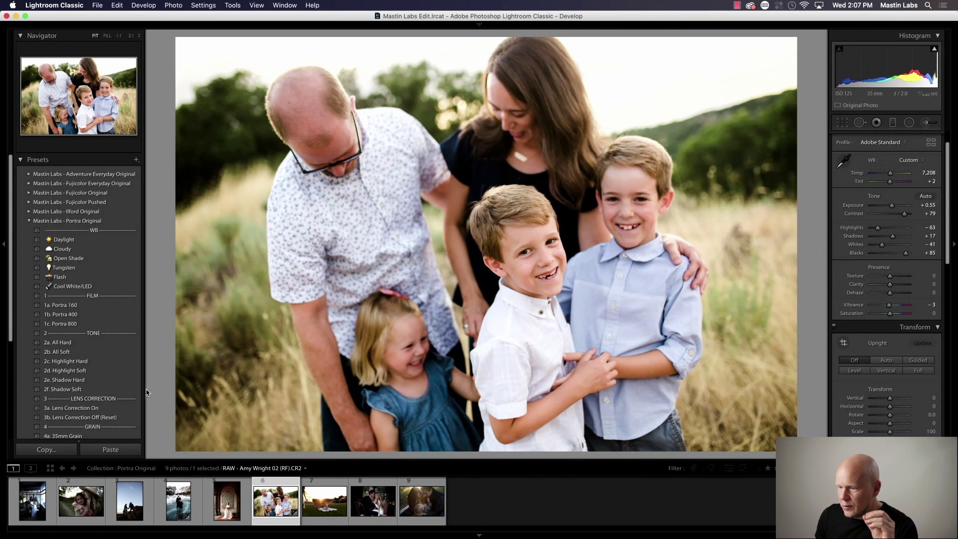
Add the 2f. Shadow Soft, 3a. Lens Correction On and 4a. 35mm Grain presets to the family photo and compare before and after.
click(131, 389)
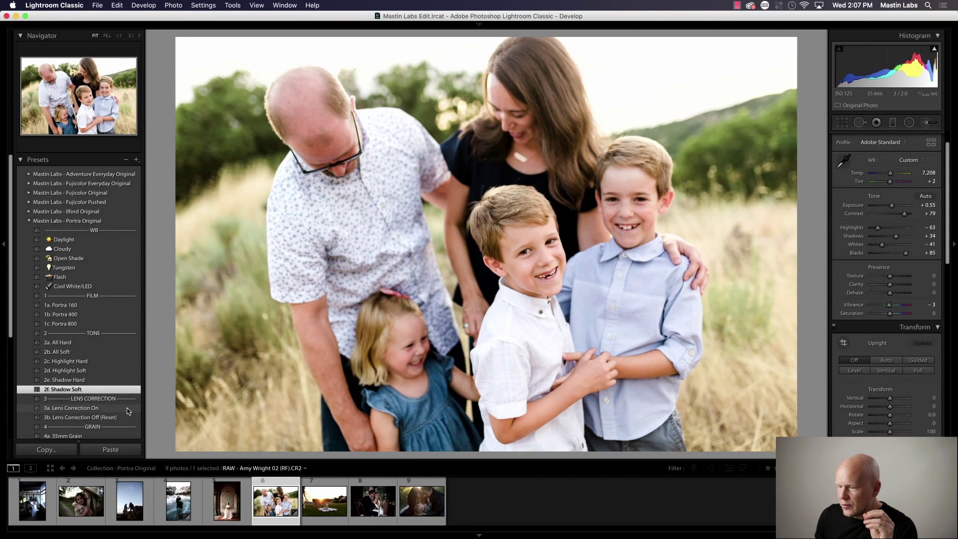
click(126, 408)
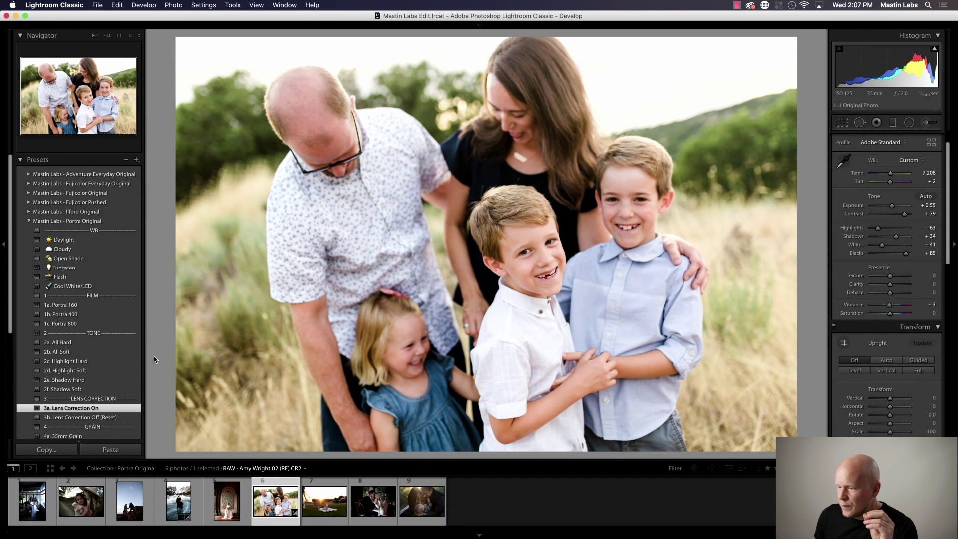
scroll(134, 399, down, 2)
scroll(134, 399, down, 2)
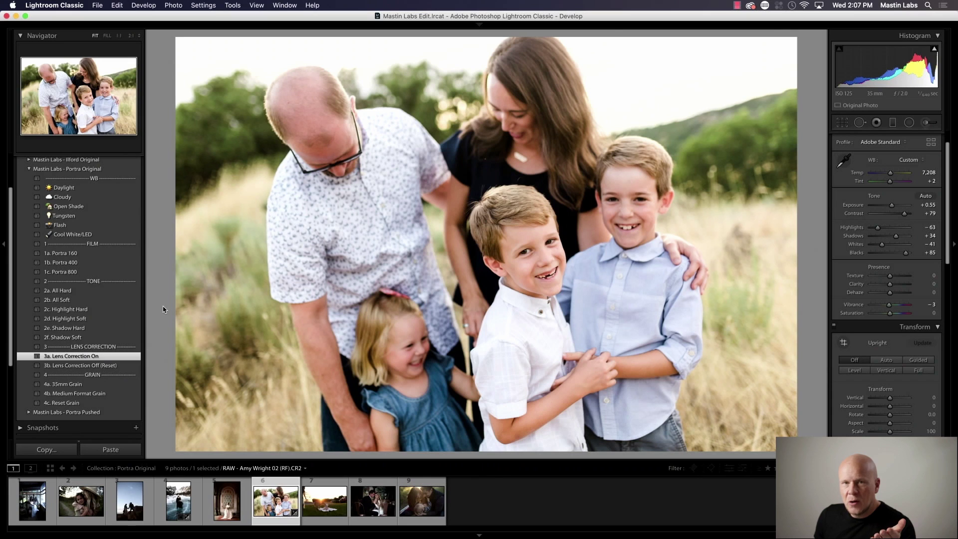
click(130, 384)
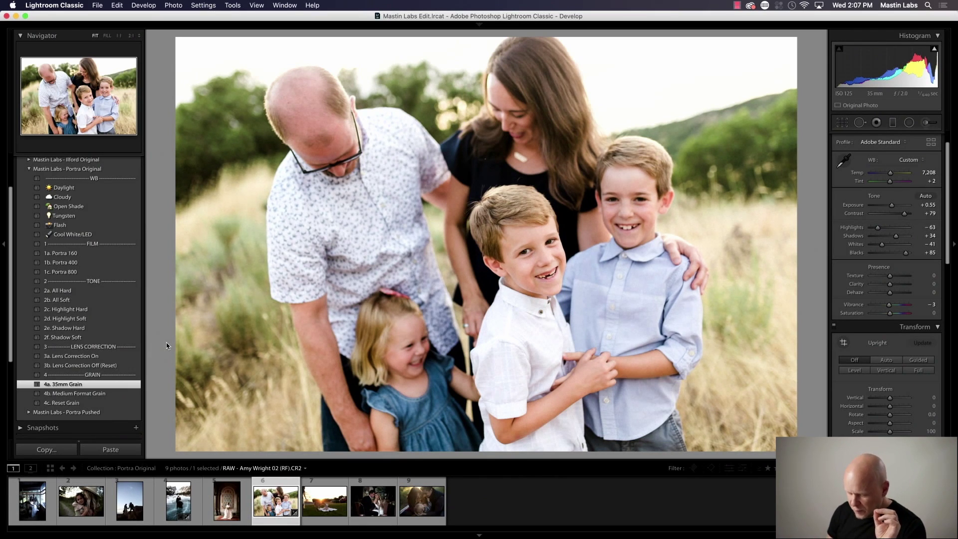
key(y)
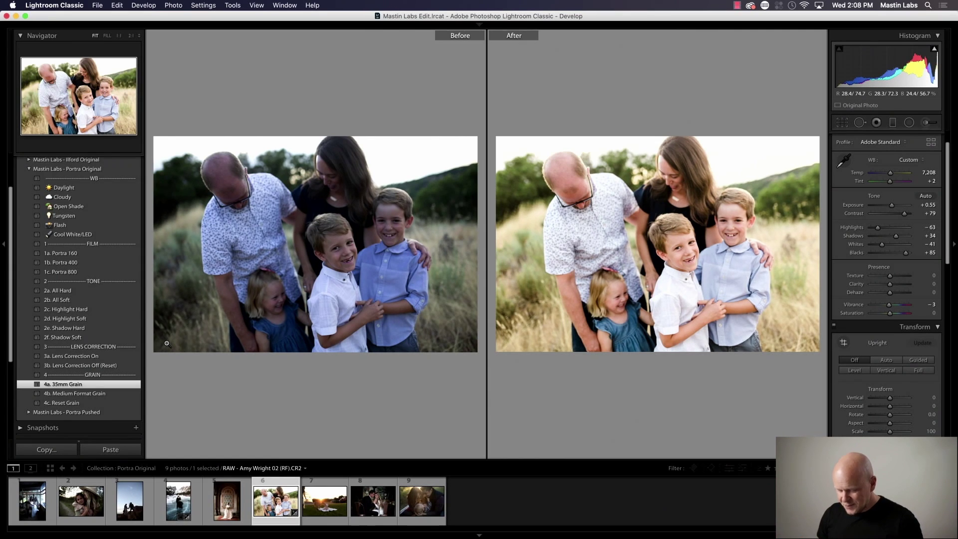
key(y)
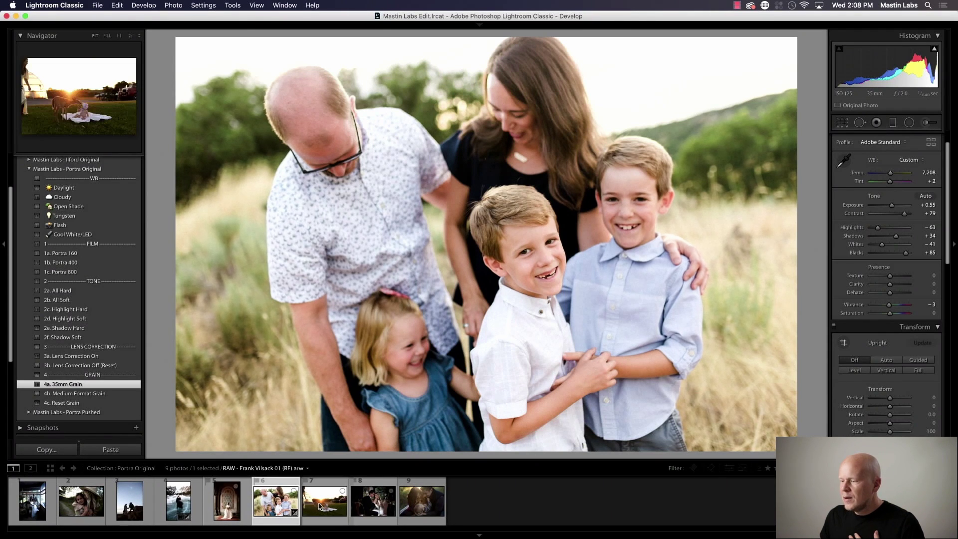
Apply the 1a. Portra 160 film preset to the dark photo of the seated wedding couple.
click(374, 505)
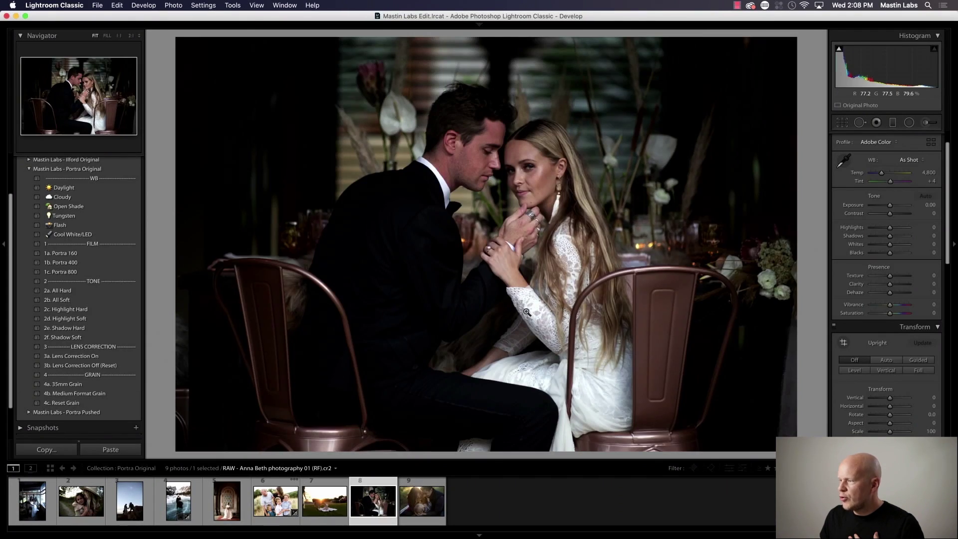
mouse_move(711, 25)
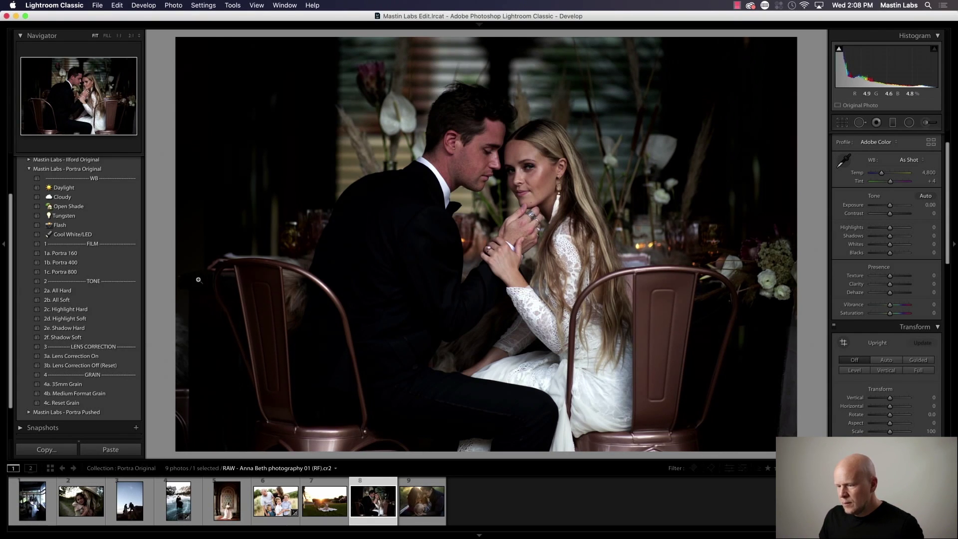
click(129, 253)
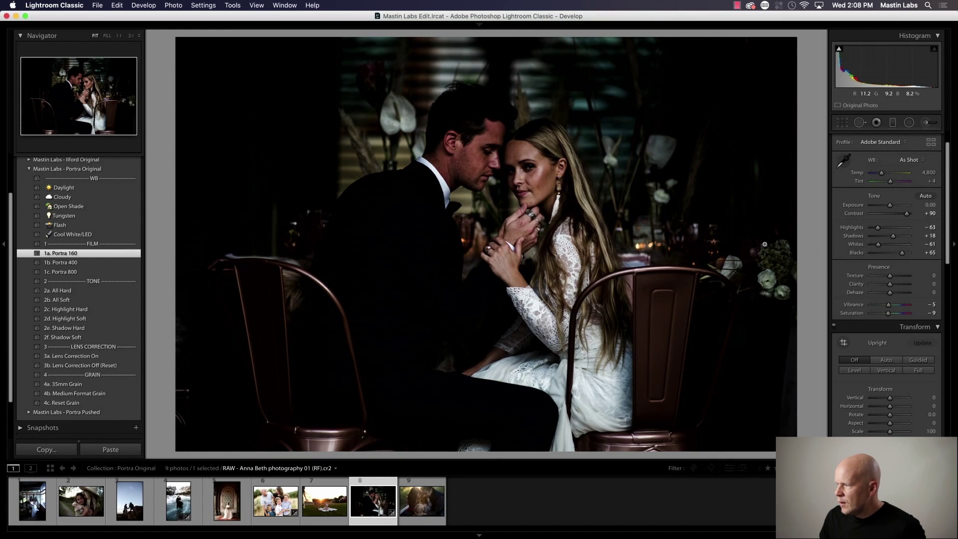
Set the couple photo's exposure to +0.90, temperature to 5,203 and tint to 0, and compare it with the original.
drag(889, 205, 891, 205)
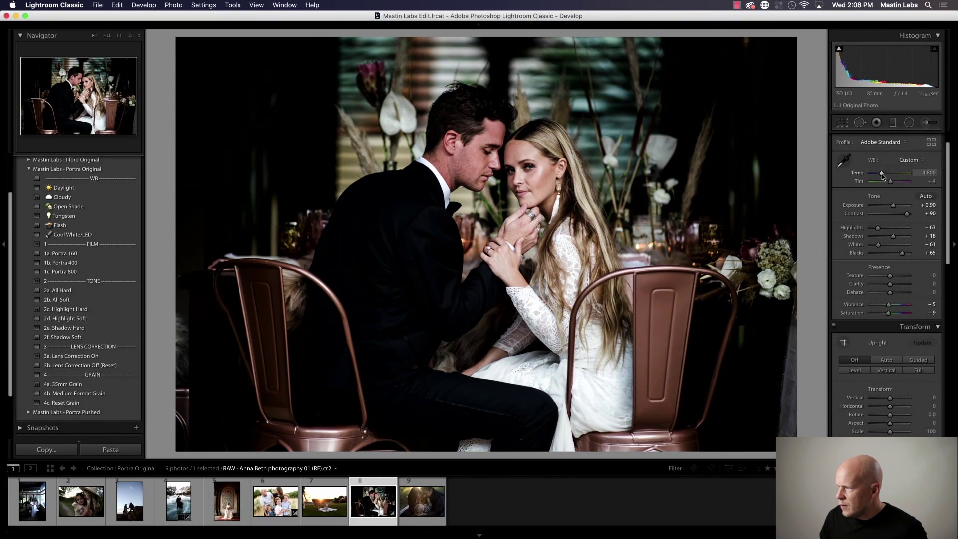
drag(882, 174, 884, 176)
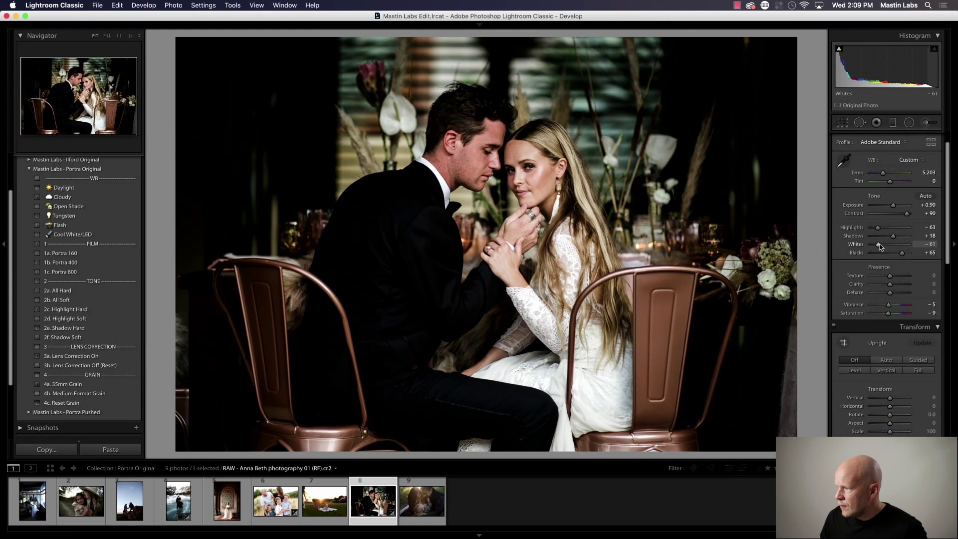
key(y)
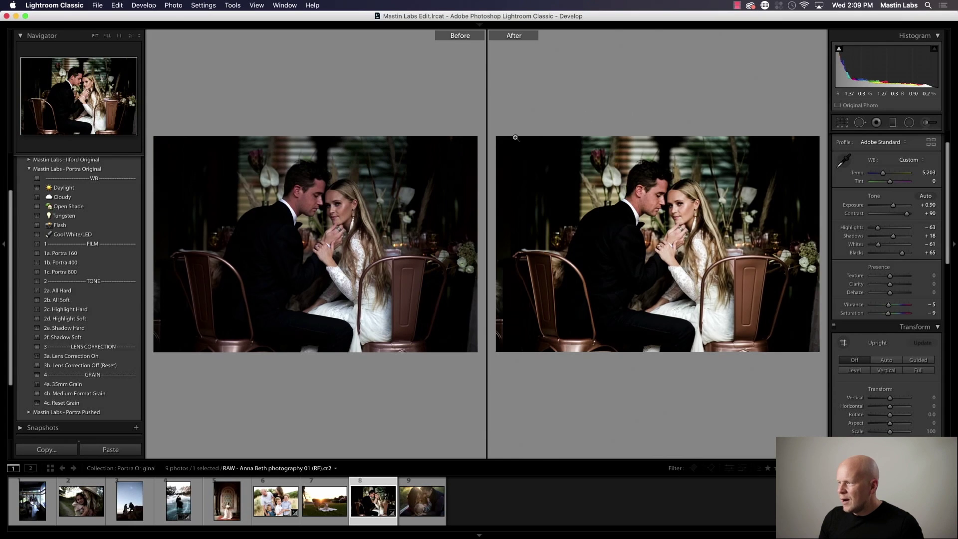
key(y)
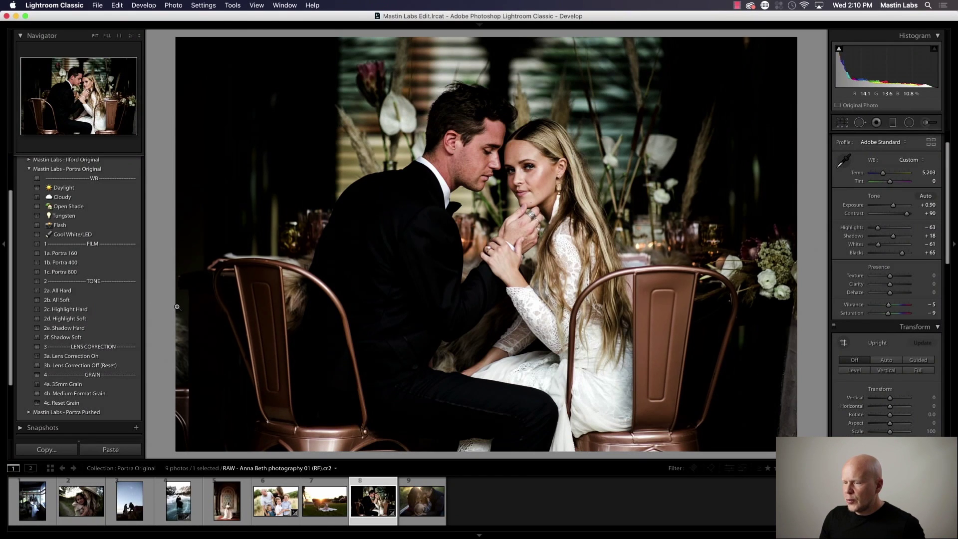
Add the 4a. 35mm Grain preset to the couple photo and review it beside the unedited version.
click(133, 384)
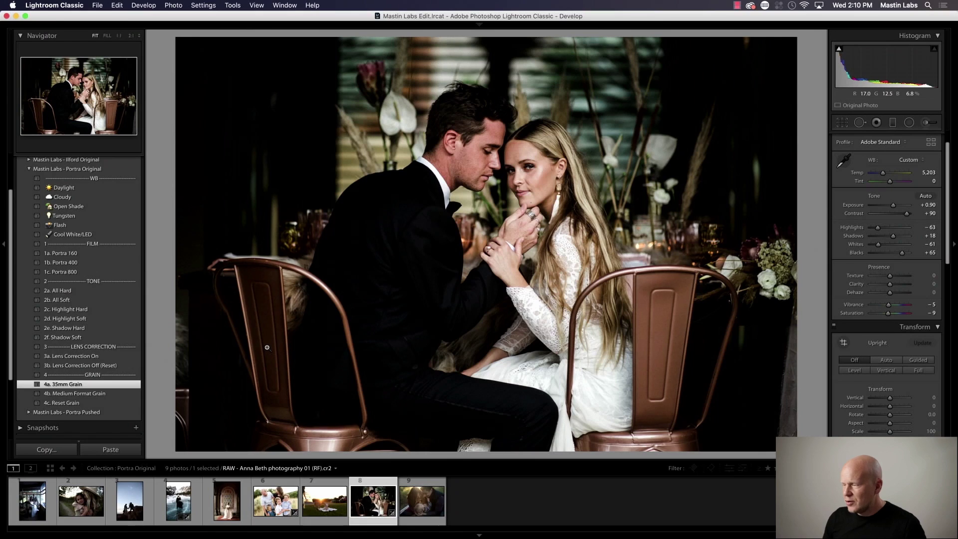
key(y)
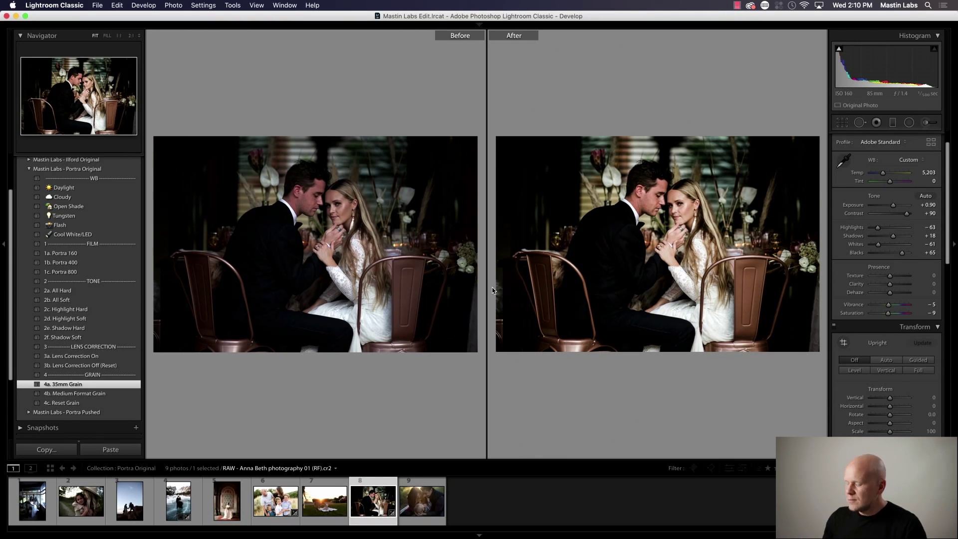
key(y)
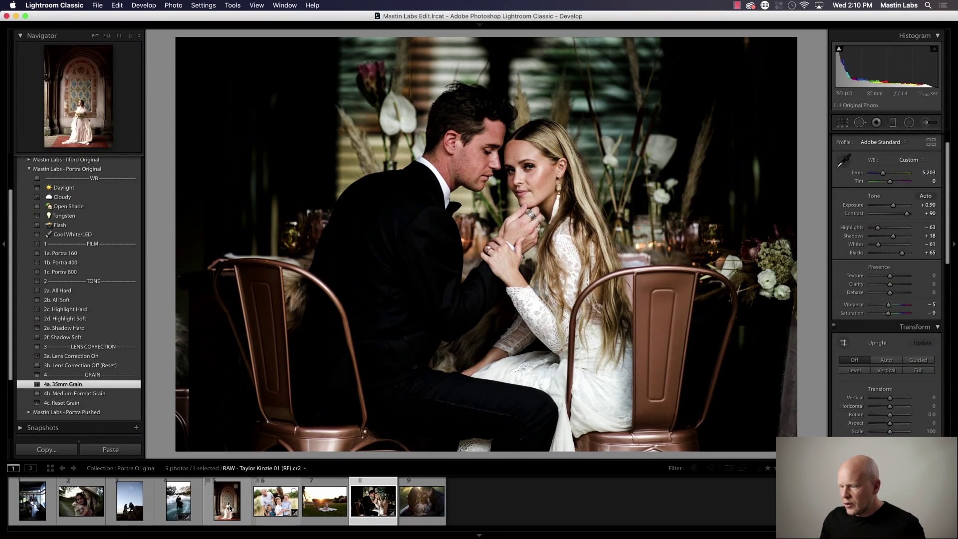
Crop the sunset photo in its original aspect ratio tightly around the deer and baby, cutting out the standing woman and the red truck.
click(324, 500)
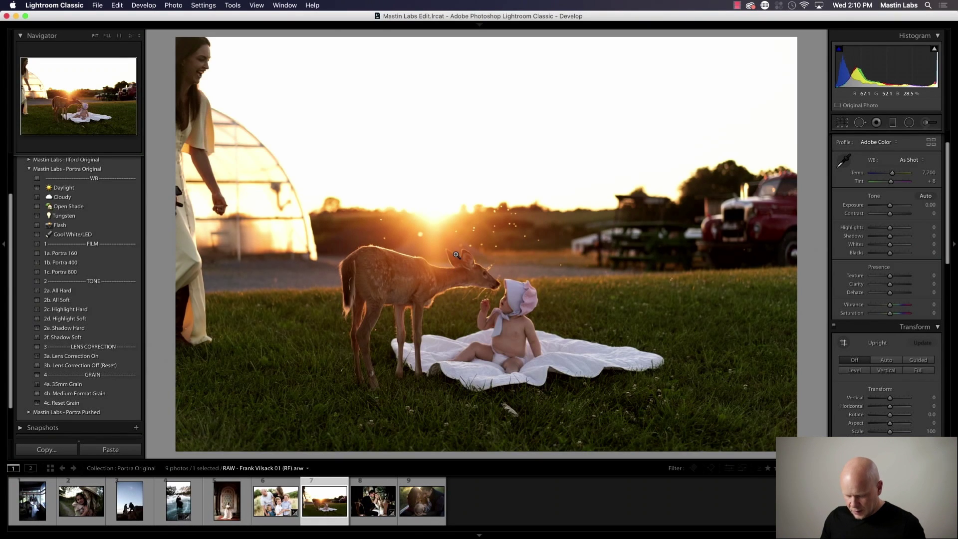
key(r)
drag(486, 37, 488, 79)
drag(493, 115, 492, 136)
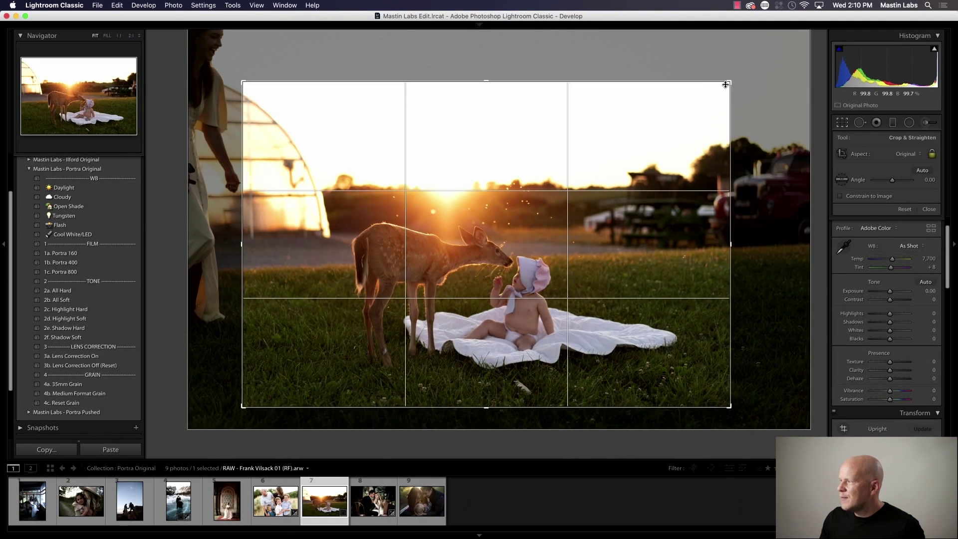
drag(728, 84, 726, 87)
key(Return)
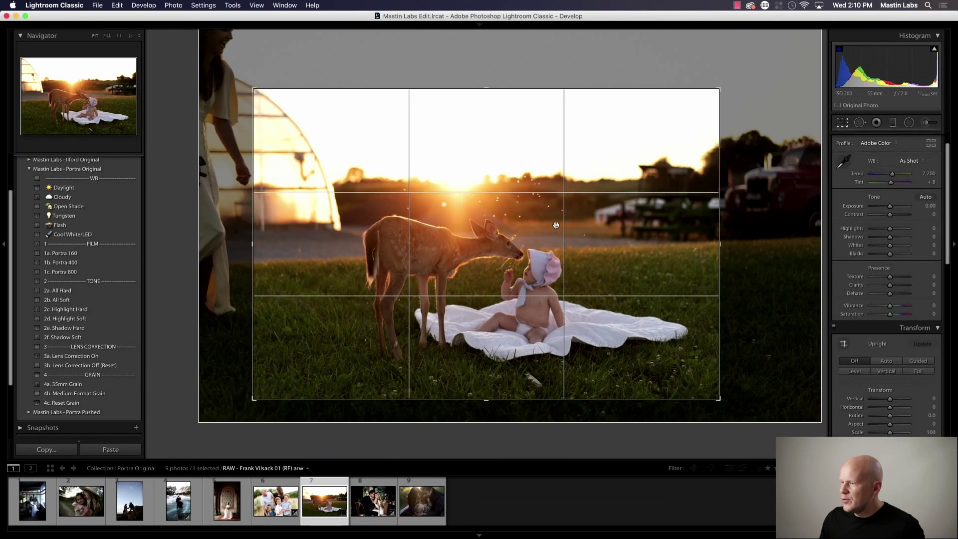
key(r)
key(r)
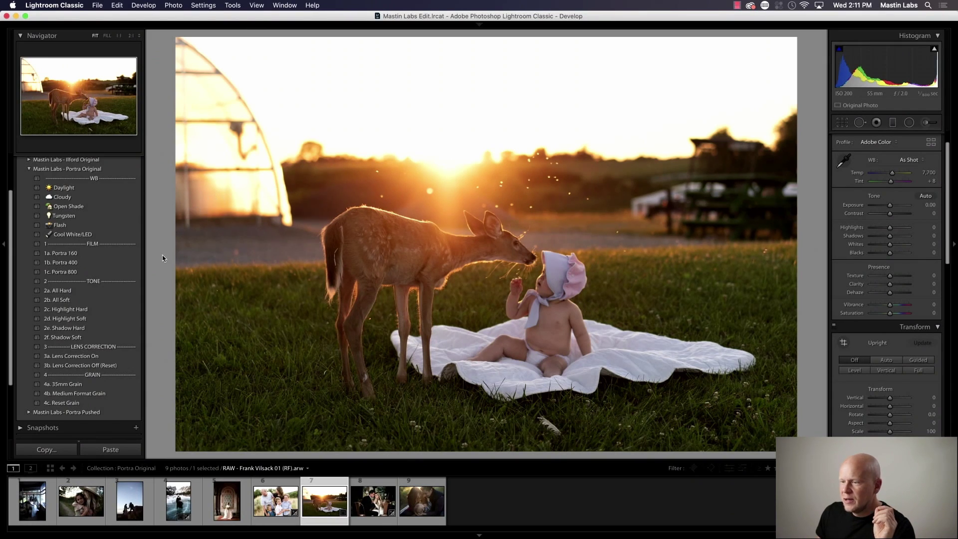
Apply the 1c. Portra 800 film preset to the deer and baby photo and set its exposure to +0.25.
click(131, 275)
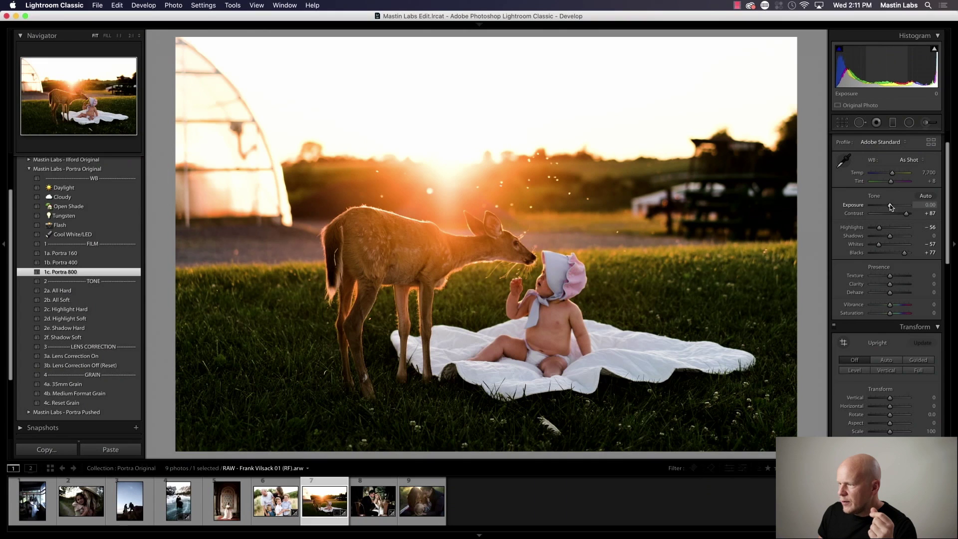
drag(890, 206, 891, 207)
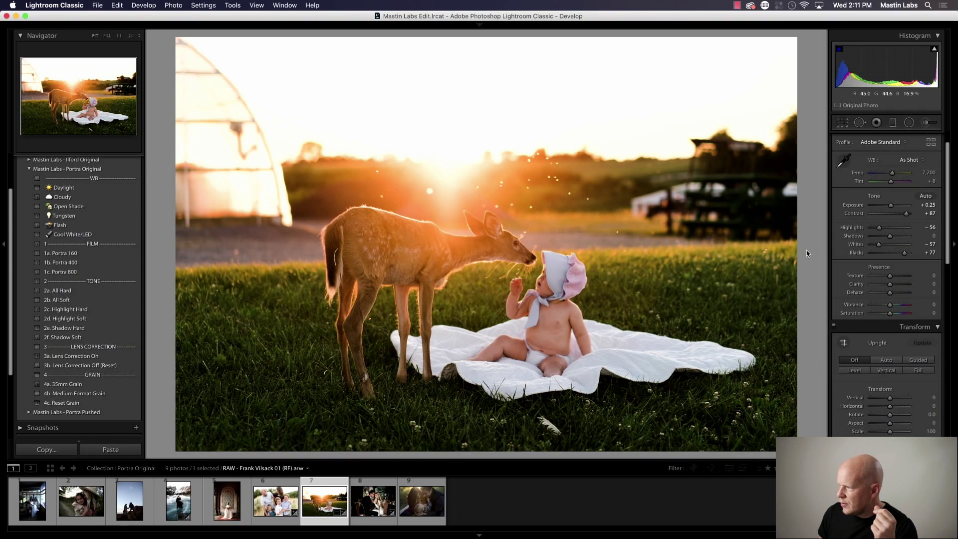
Set the deer and baby photo's tint to +19 and compare it side by side with the unedited version.
click(890, 182)
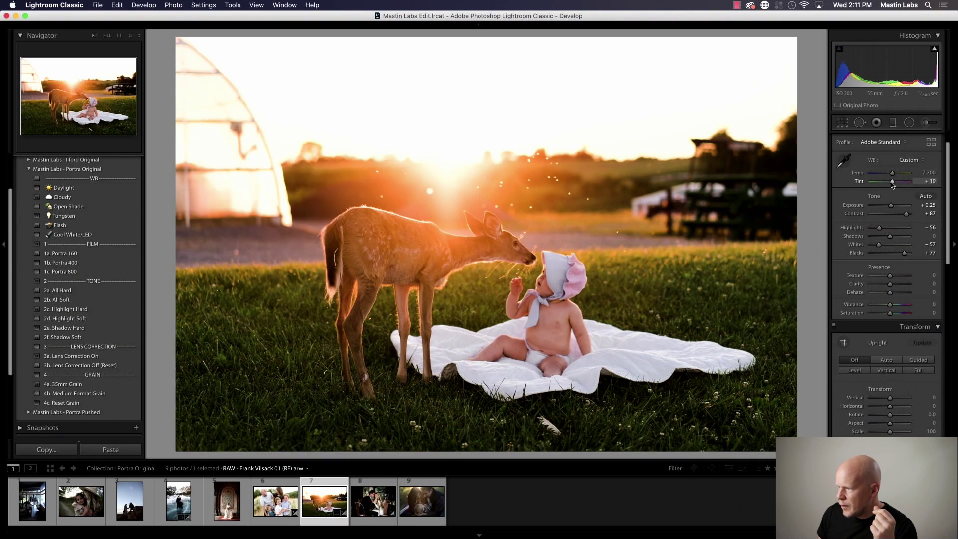
drag(891, 183, 891, 183)
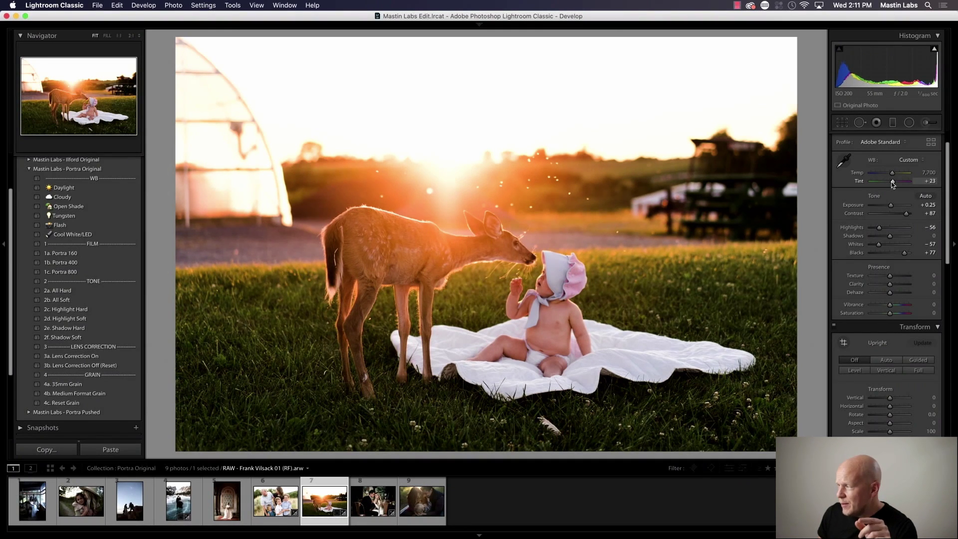
drag(892, 184, 893, 183)
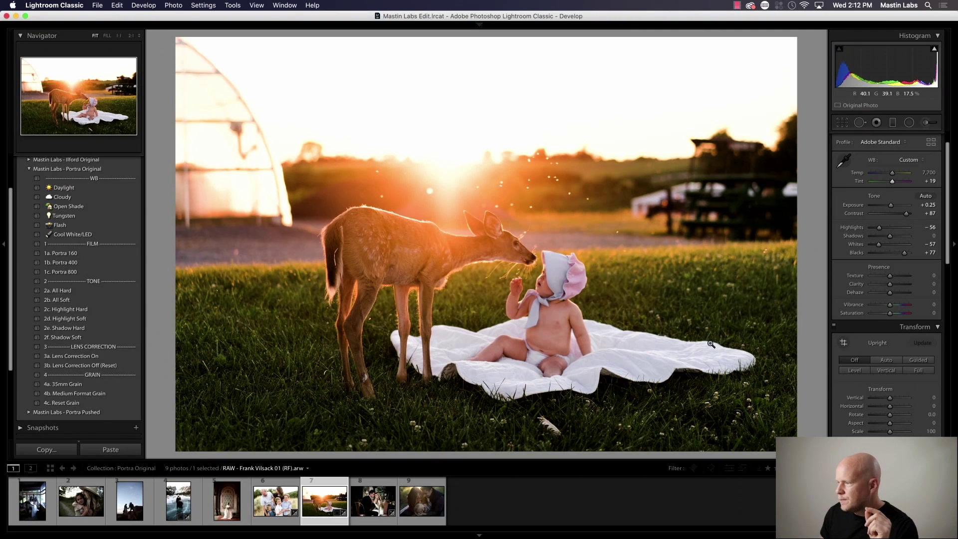
key(y)
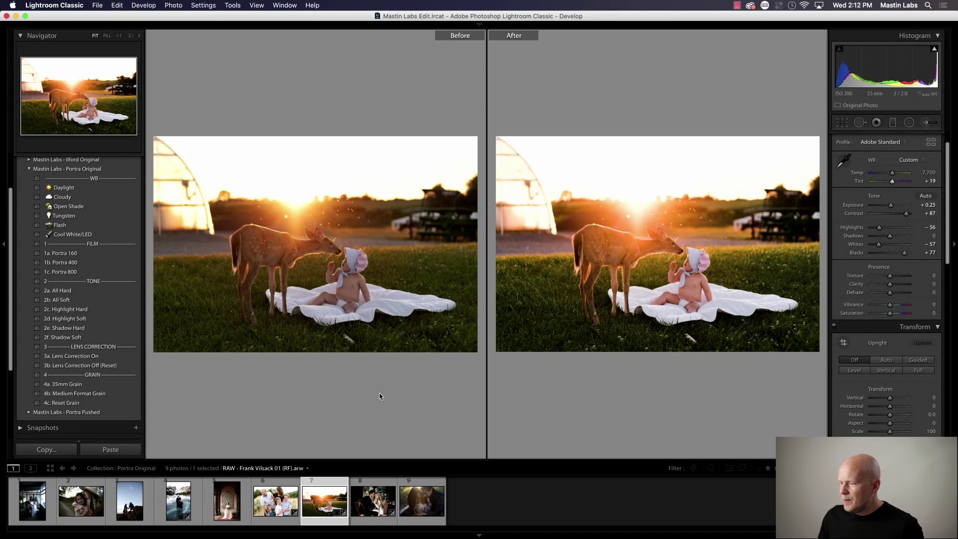
Create a virtual copy of the deer and baby photo and return it to the single-image view.
right_click(321, 503)
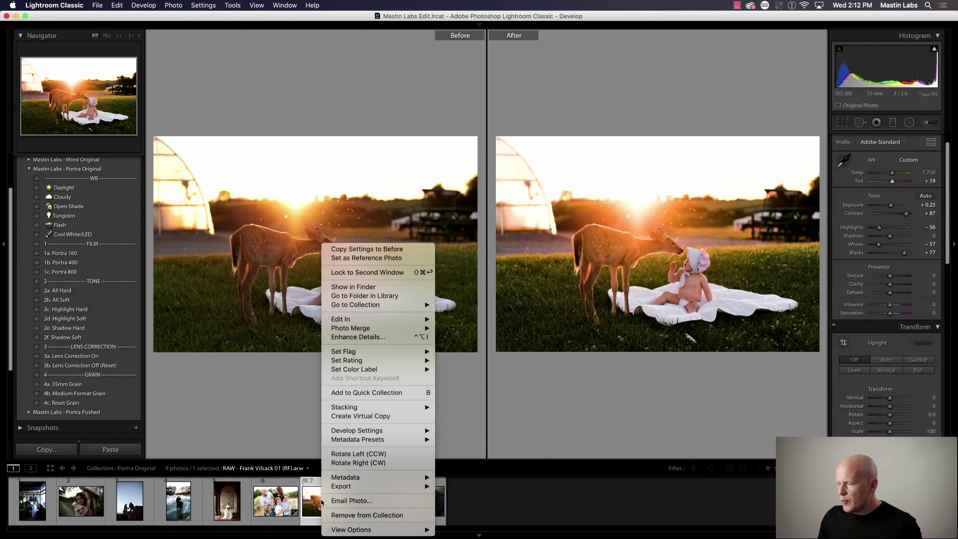
click(364, 416)
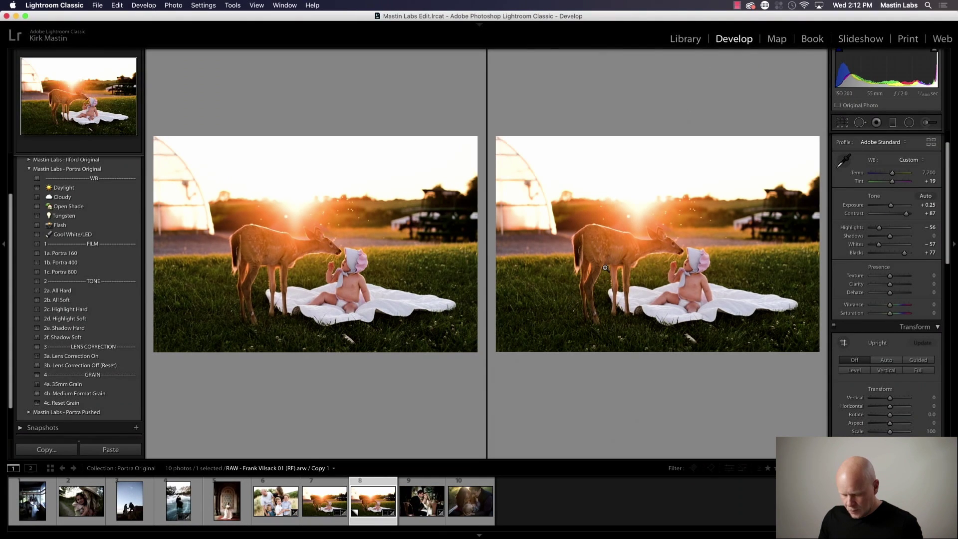
key(y)
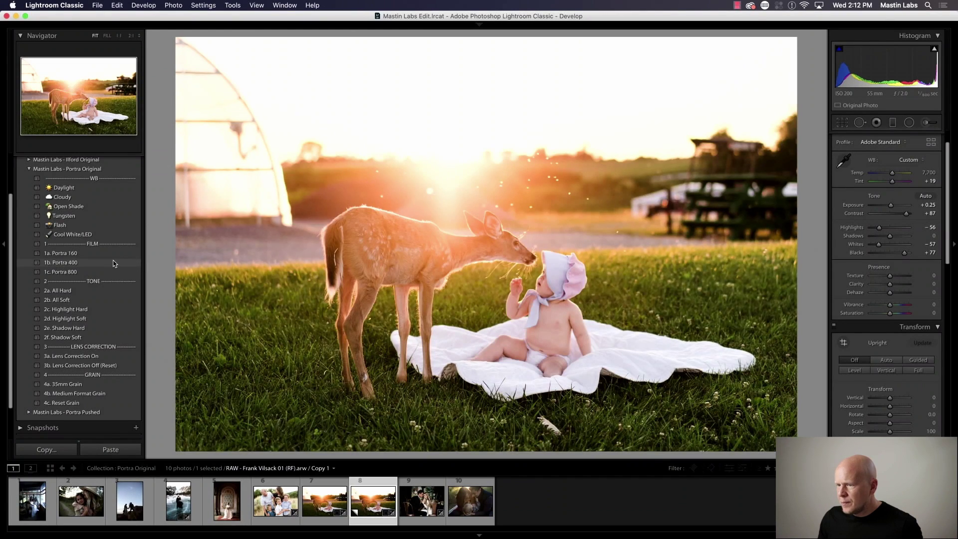
Apply the 1b. Portra 400 film preset to the virtual copy and set its exposure to −0.05.
click(119, 263)
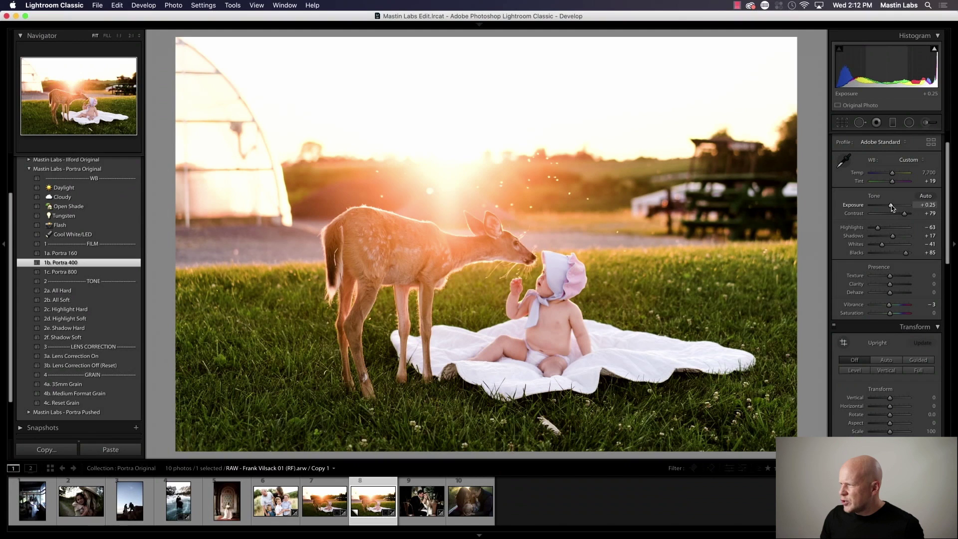
drag(891, 205, 889, 205)
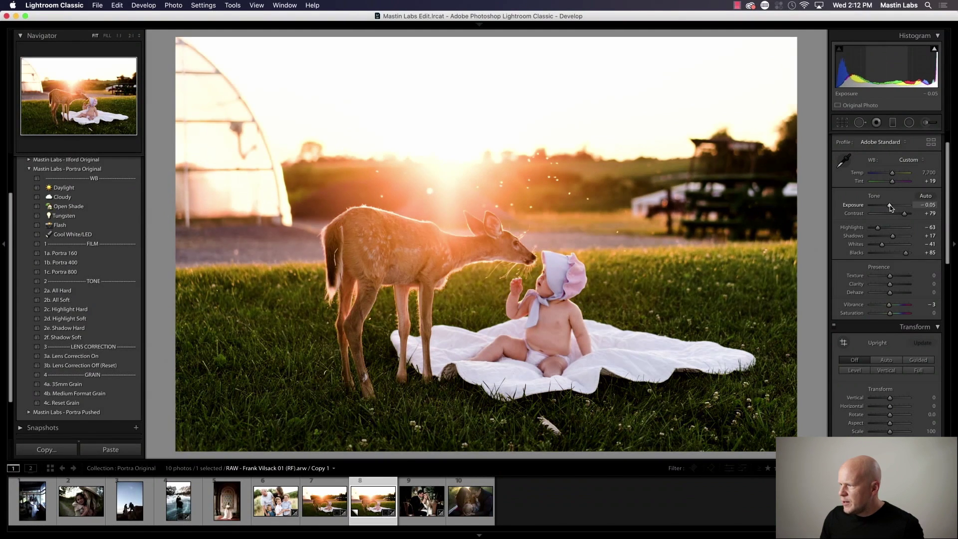
scroll(878, 249, up, 1)
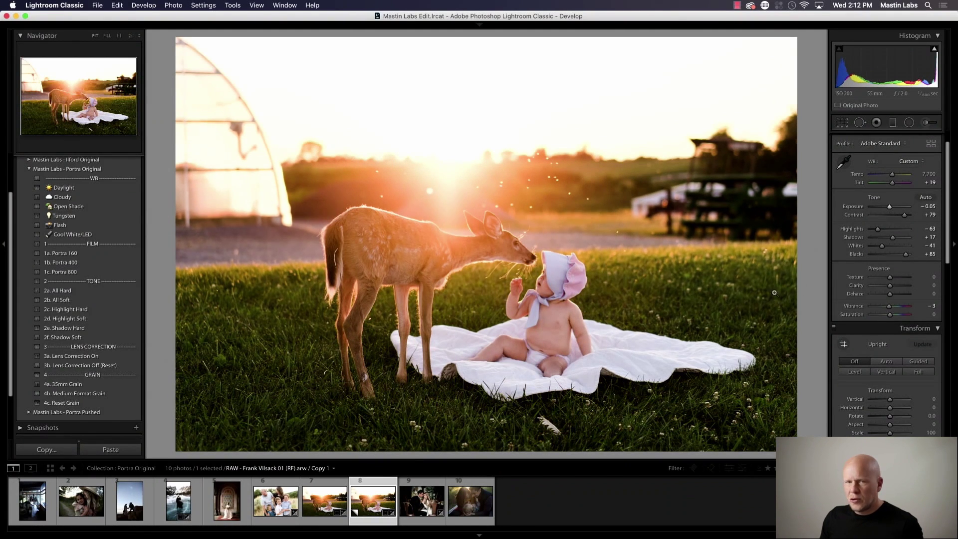
Compare the Portra 800 and Portra 400 versions of the deer photo side by side and create virtual copies of both.
super+click(324, 493)
key(c)
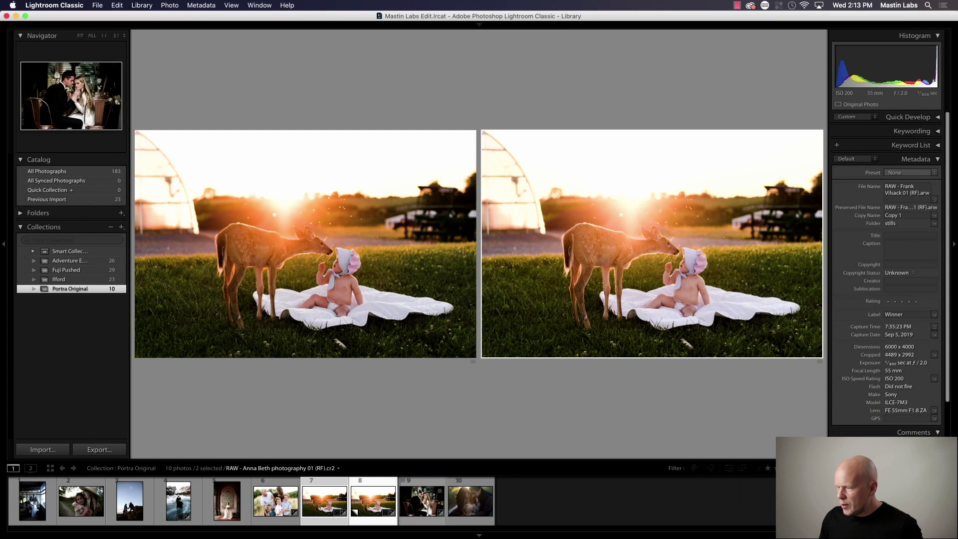
right_click(370, 499)
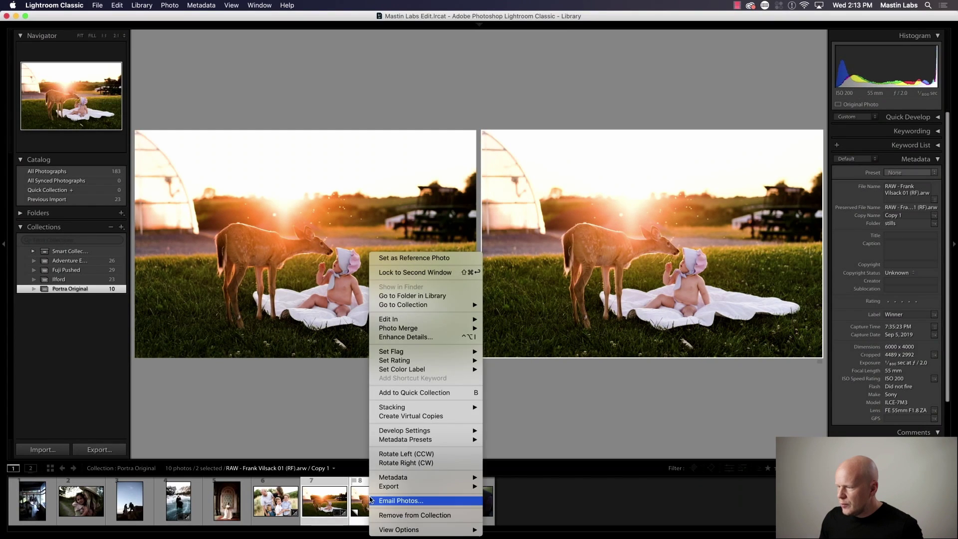
click(399, 418)
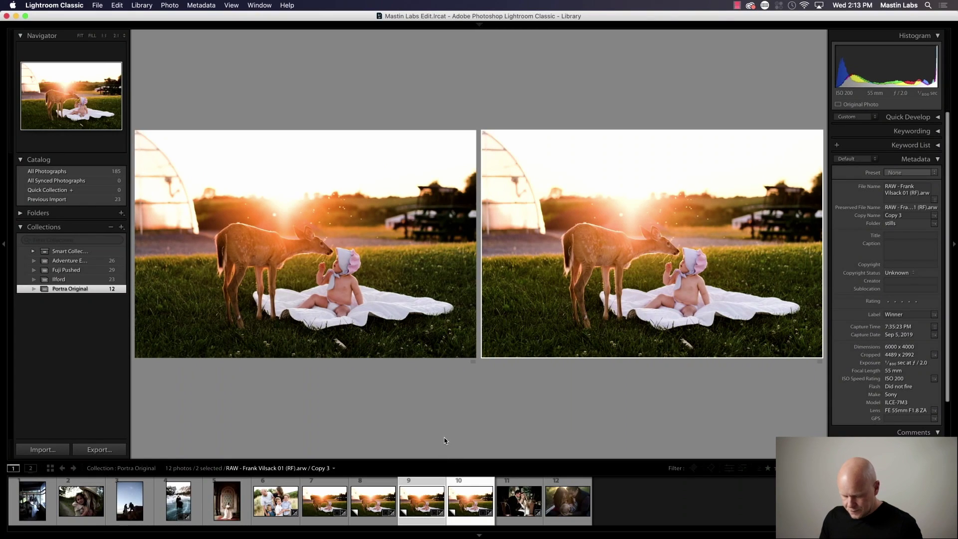
Check the deer photo versions one by one in Develop and remove the duplicate Portra 800 copy.
double_click(384, 501)
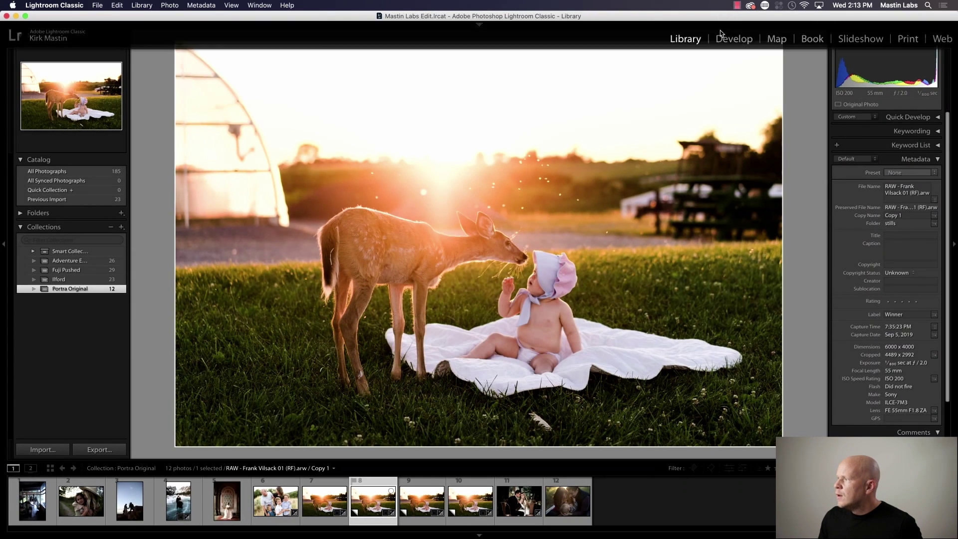
click(733, 39)
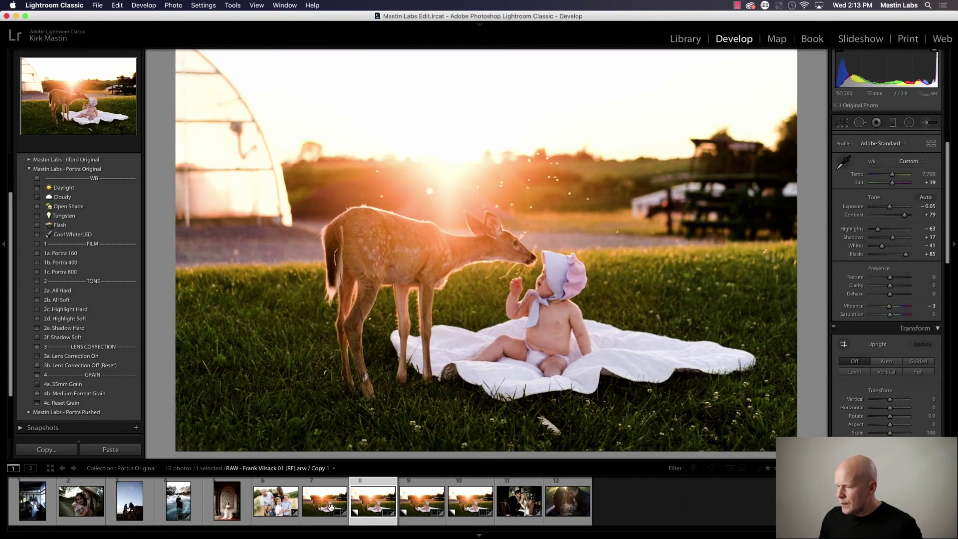
click(417, 511)
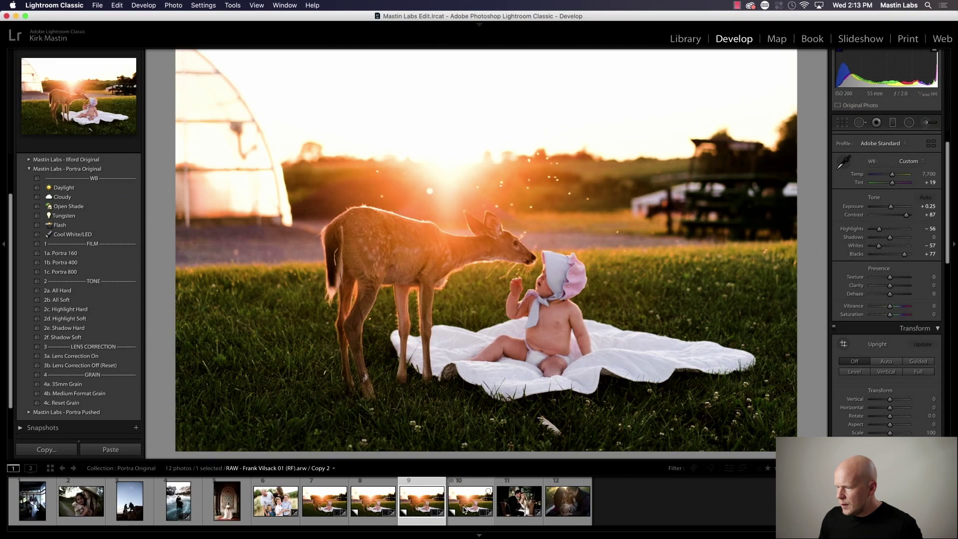
click(464, 510)
click(423, 508)
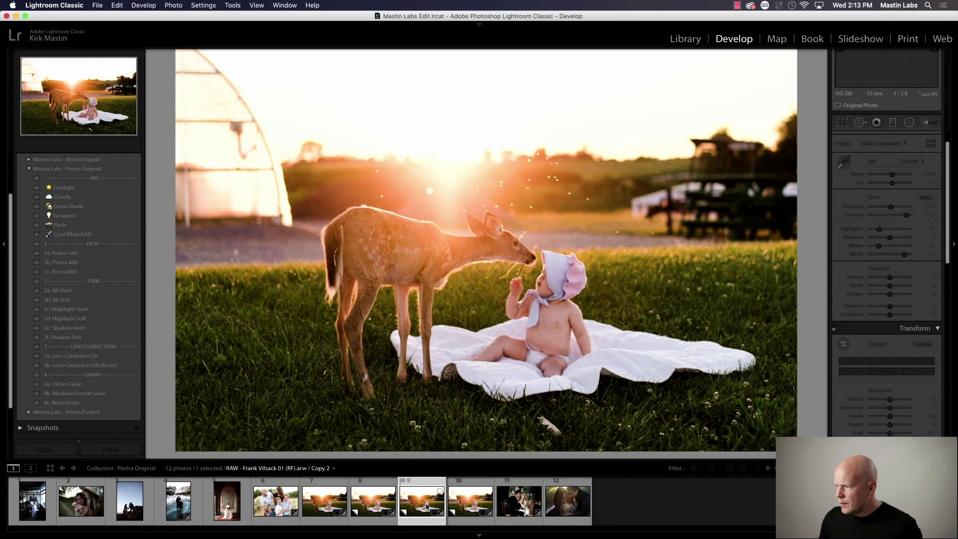
click(329, 505)
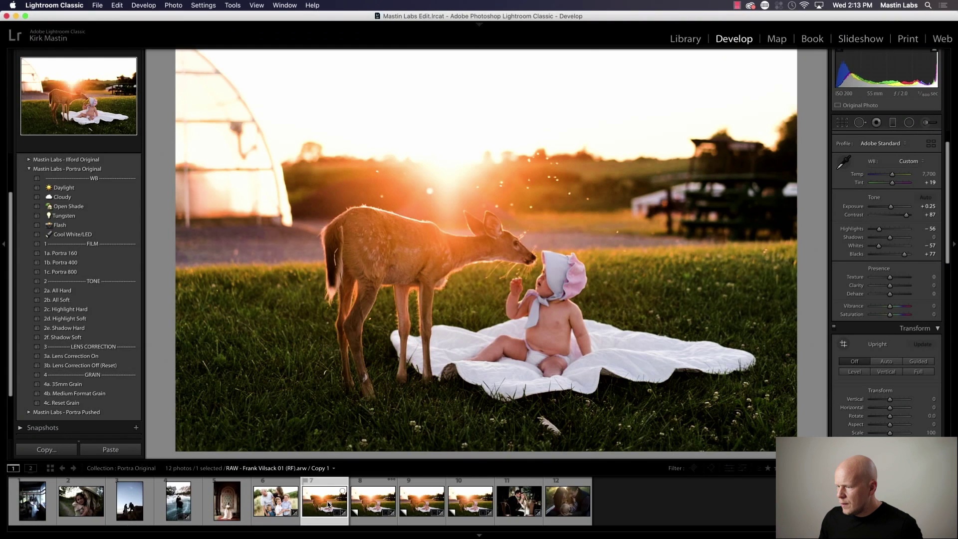
click(369, 505)
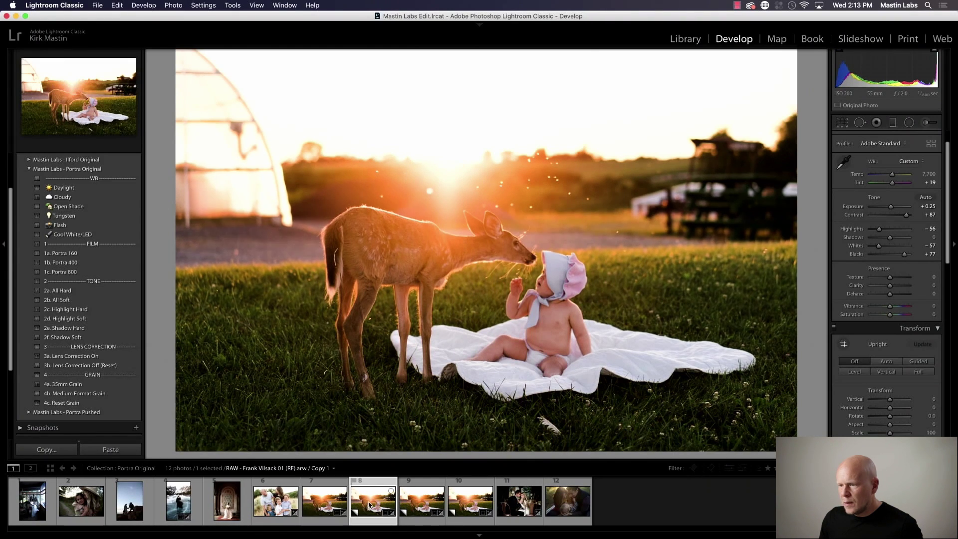
click(423, 505)
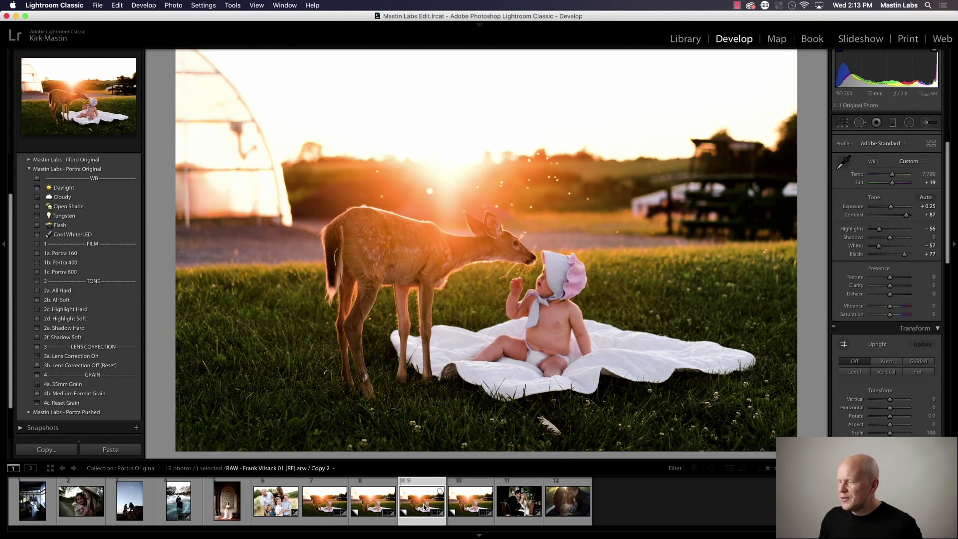
key(Delete)
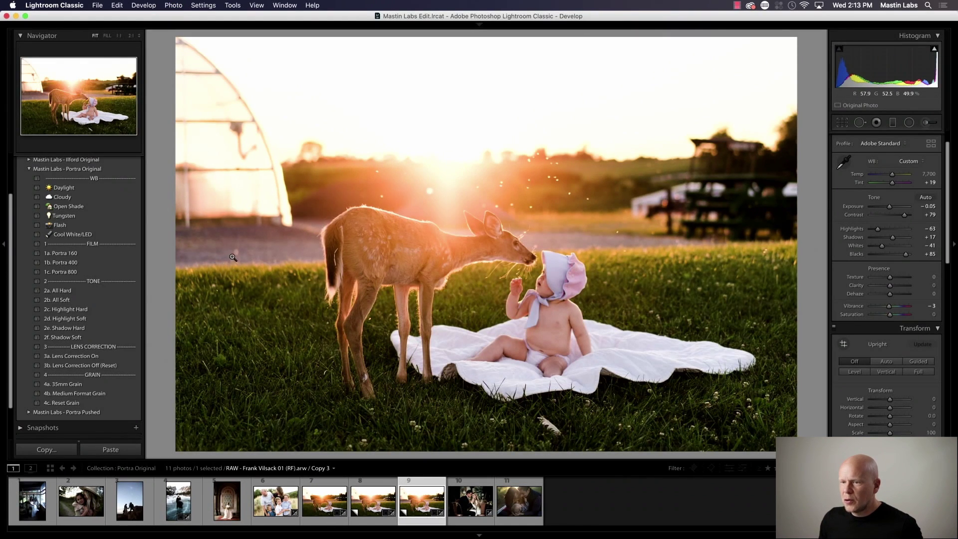
Apply the 1a. Portra 160 film preset to the last deer photo copy and step through the three film versions.
click(112, 254)
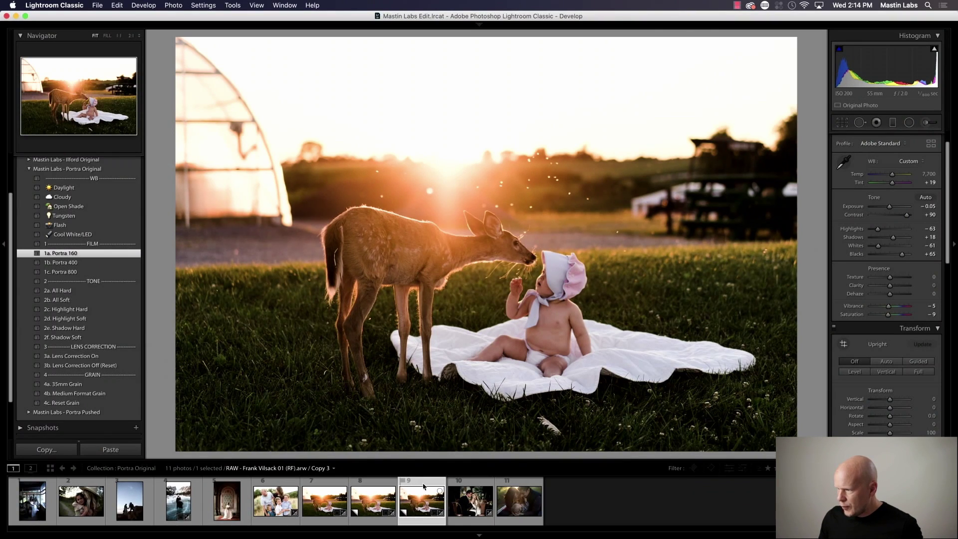
click(334, 502)
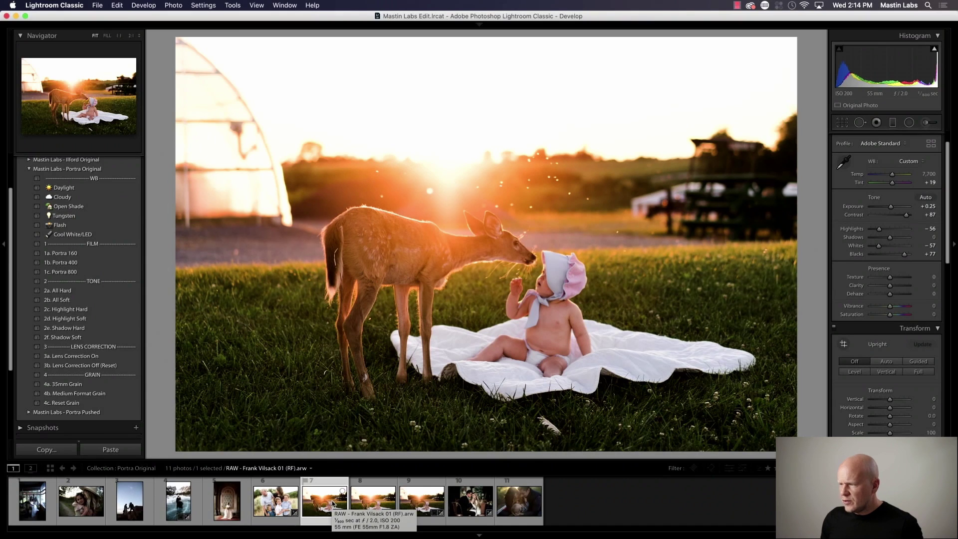
key(Right)
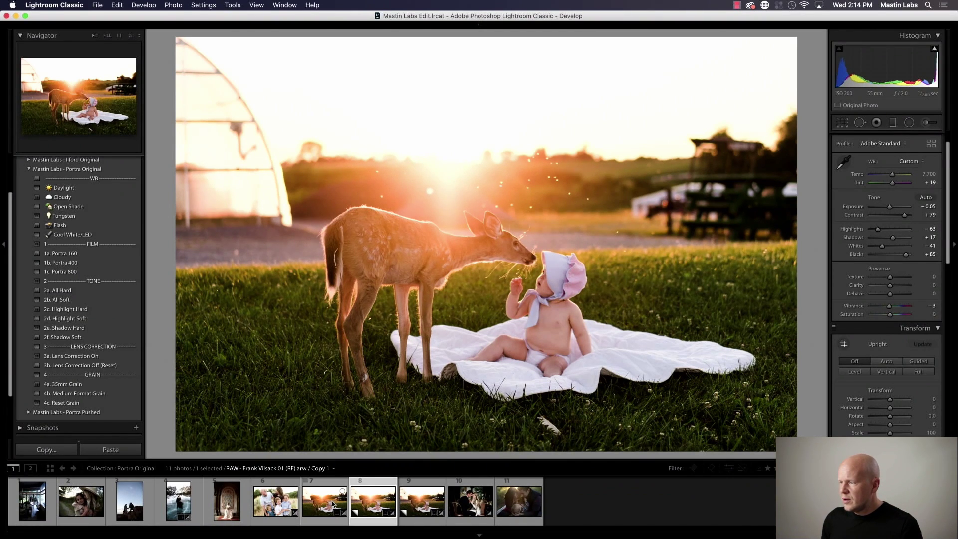
key(Right)
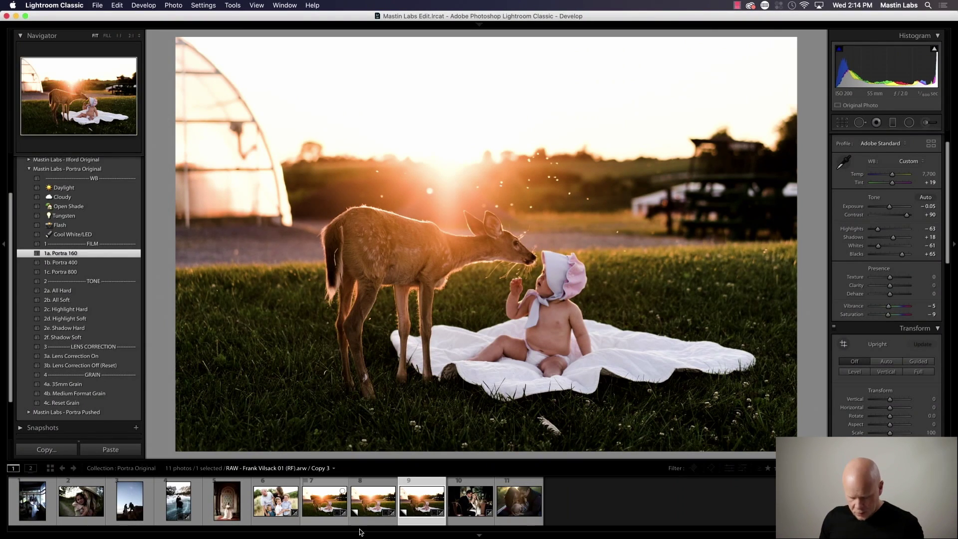
Survey the three film versions of the deer photo together in one row, with both side panels hidden.
super+click(328, 506)
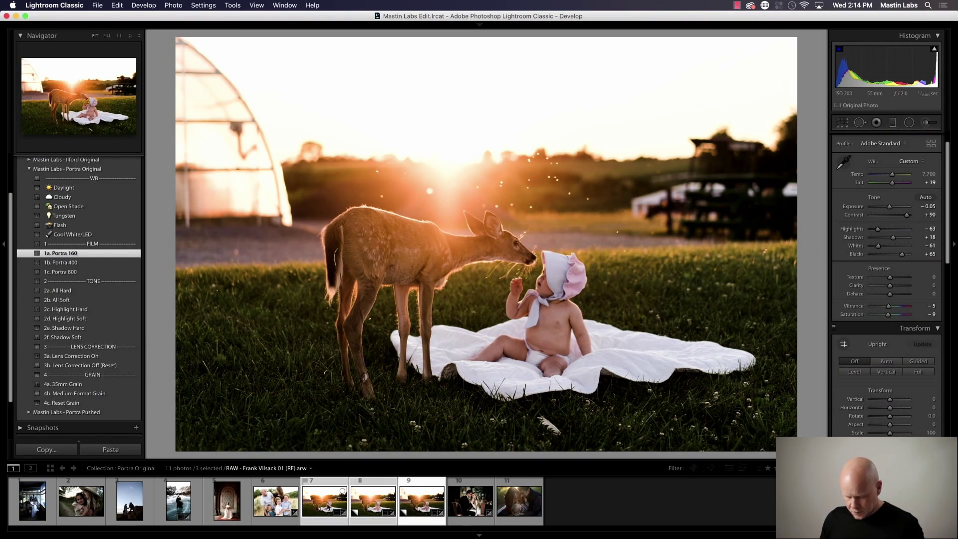
key(n)
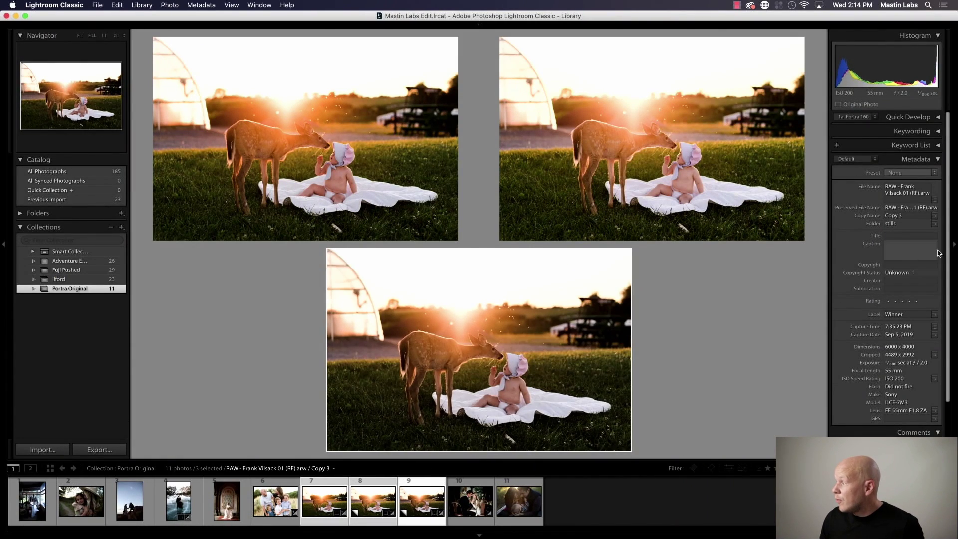
click(954, 246)
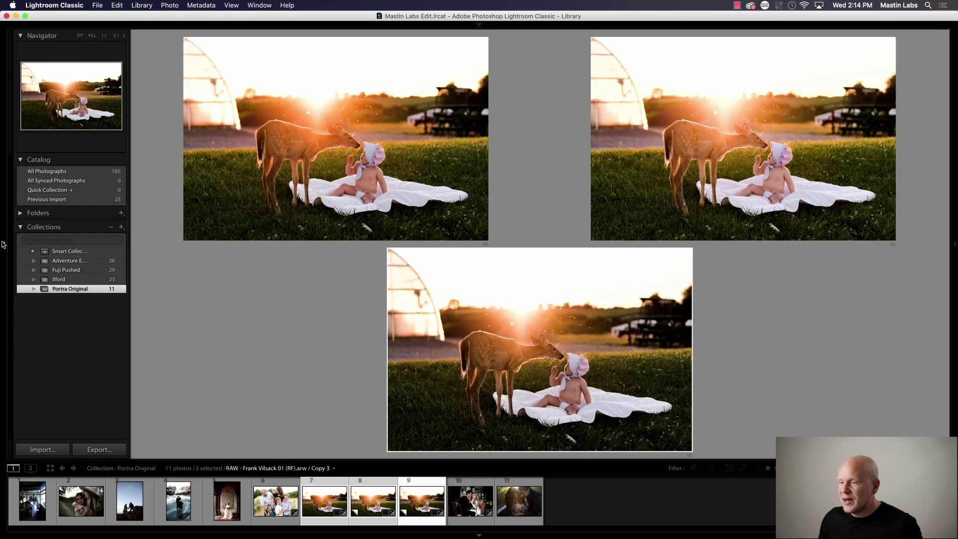
click(4, 244)
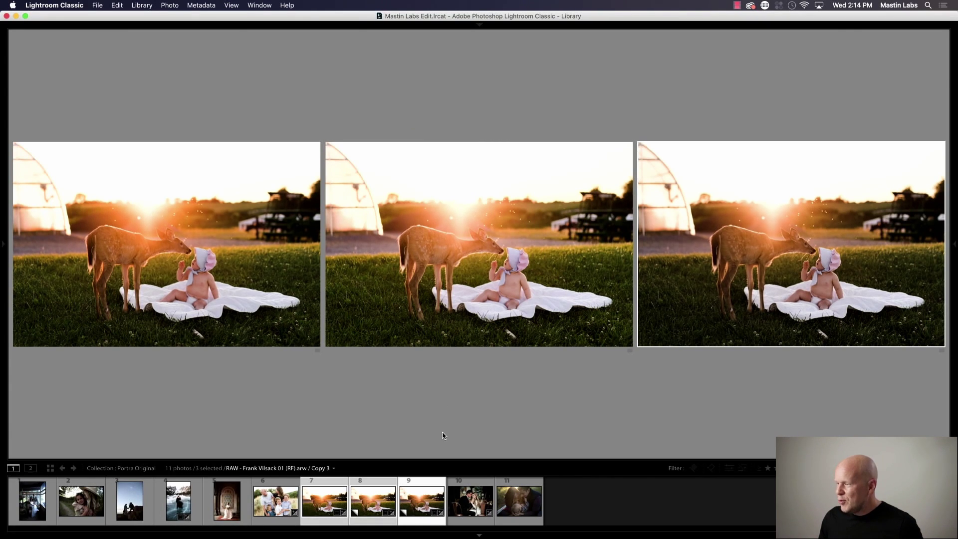
Apply the 1a. Portra 160 film preset to the photo of the bride under the arch and compare it with the original.
click(733, 38)
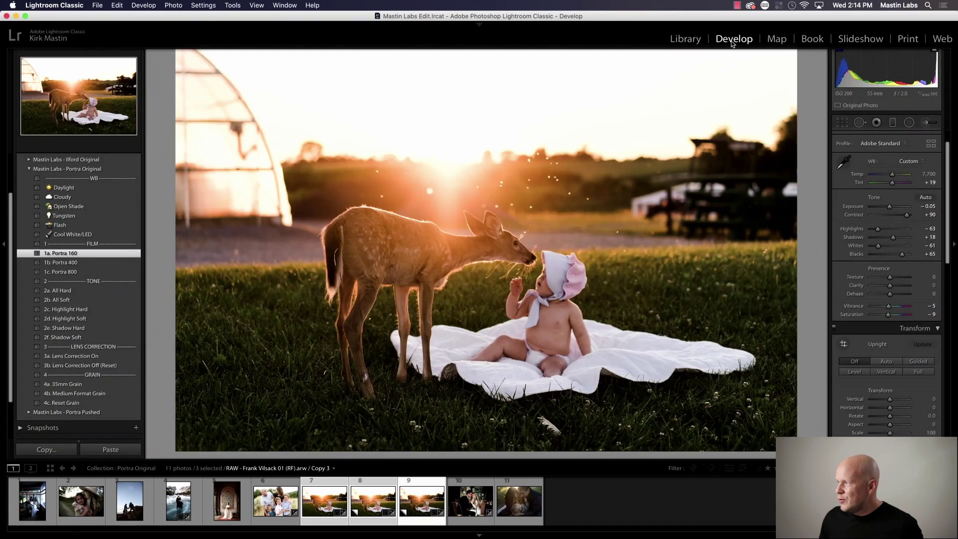
click(231, 513)
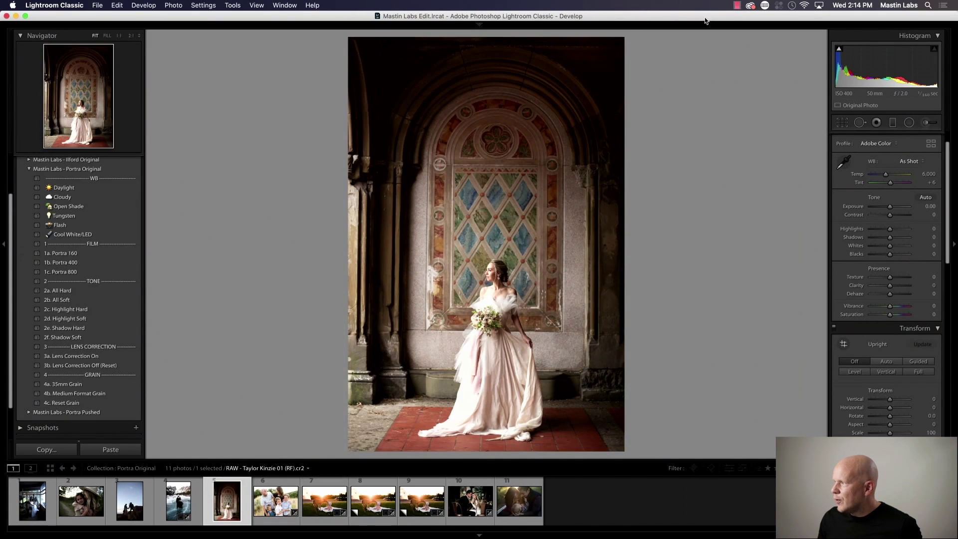
mouse_move(748, 43)
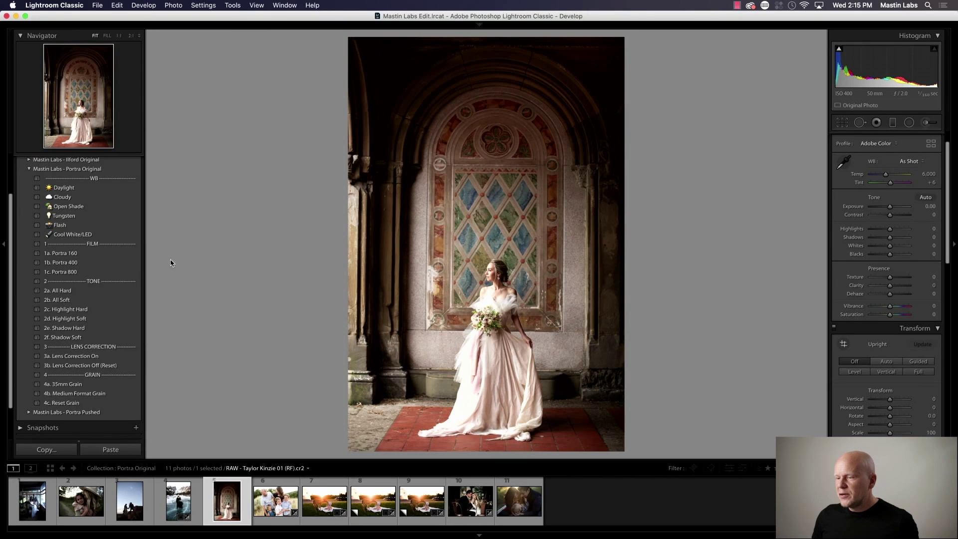
click(119, 253)
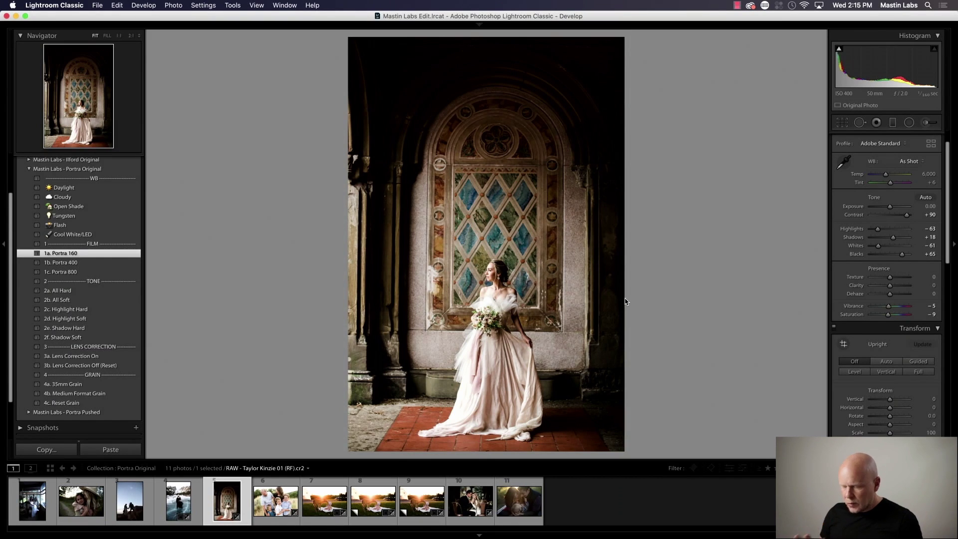
key(y)
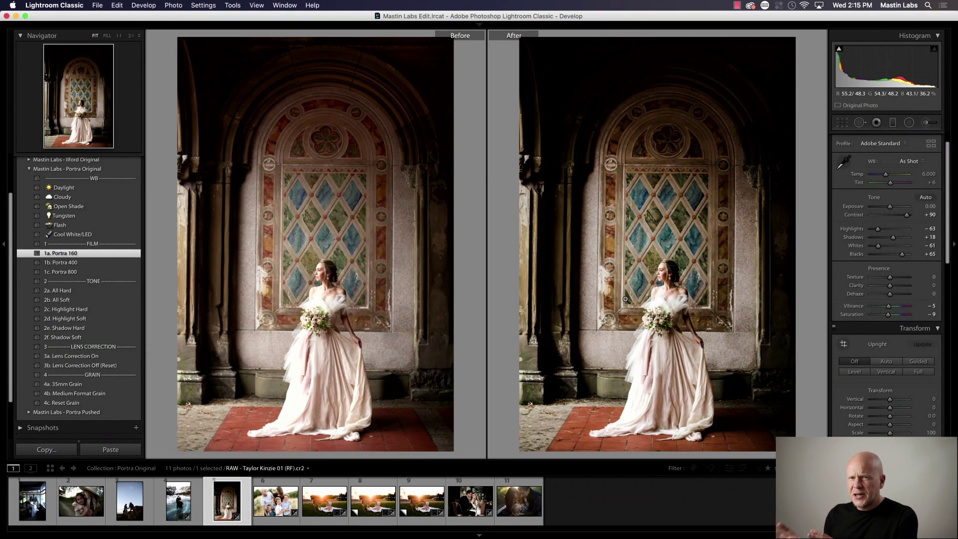
key(y)
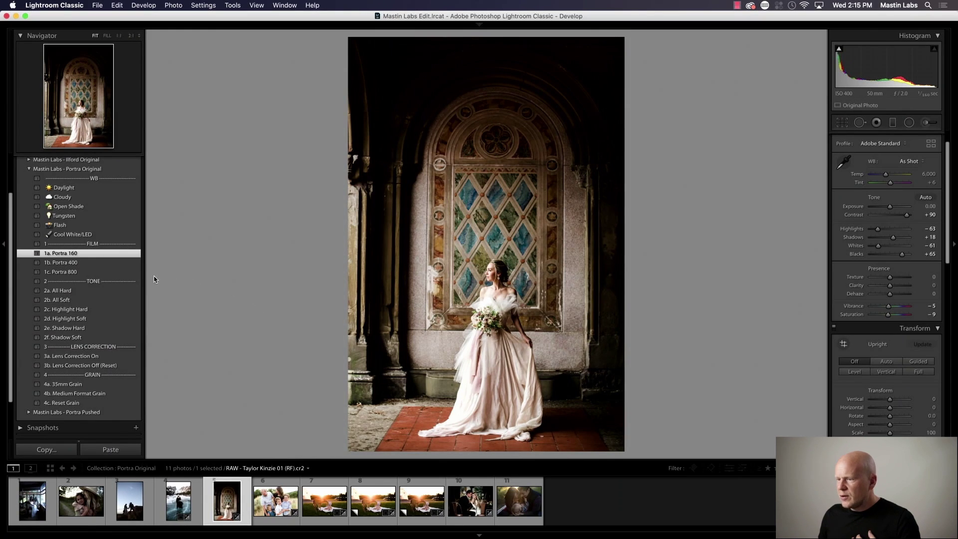
Apply the 1c. Portra 800 film preset to the photo of the bride under the arch.
click(126, 273)
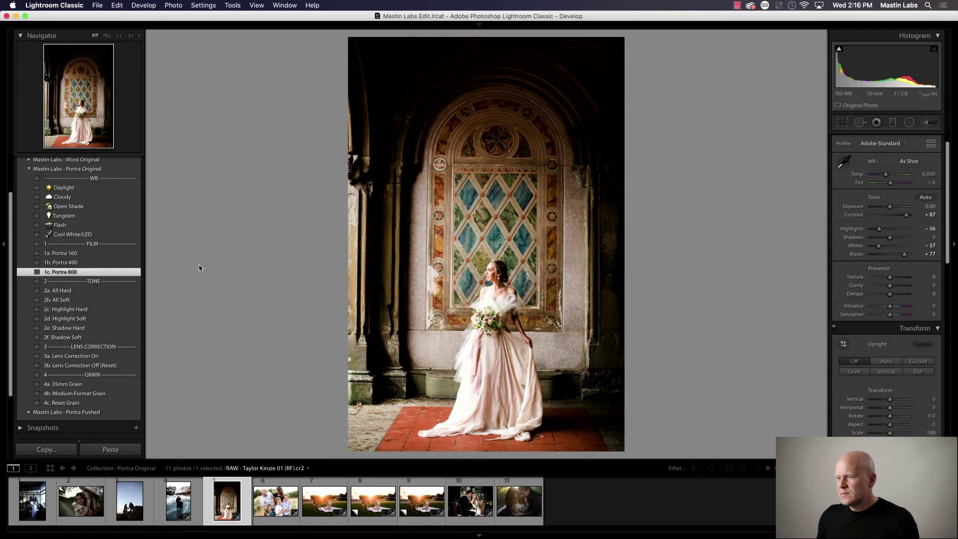
Apply 1a. Portra 160 to the photo of the girl and the woman in the hat, with exposure +1.20 and temperature 6,321.
click(84, 509)
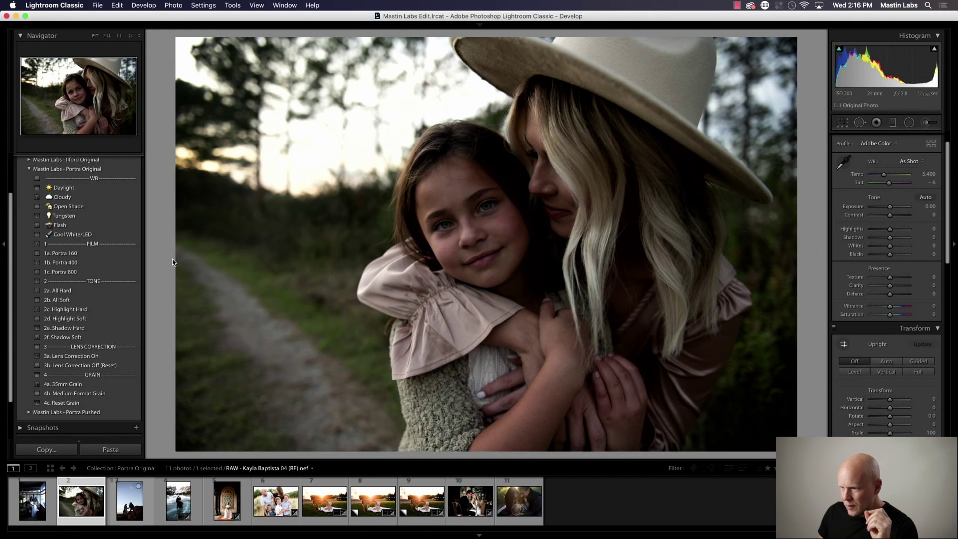
click(112, 252)
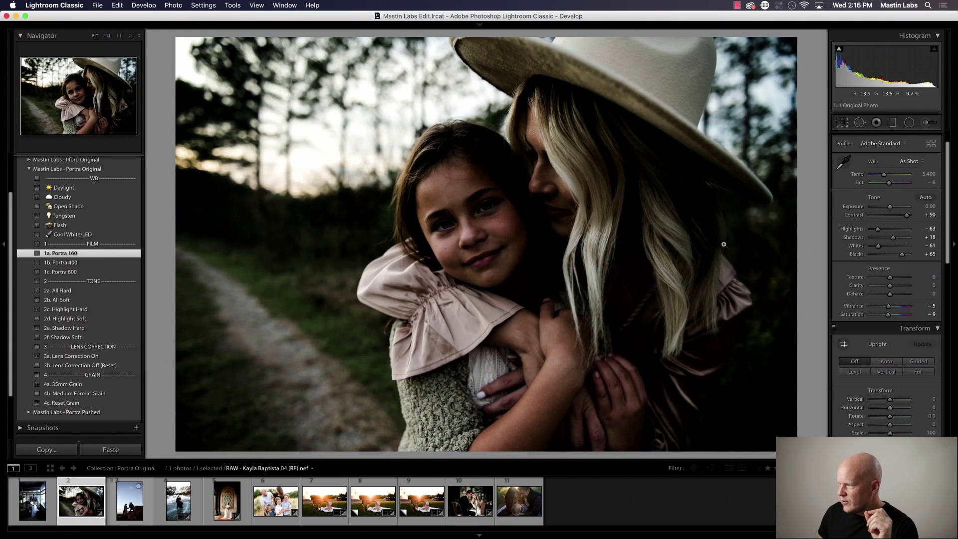
drag(890, 206, 896, 210)
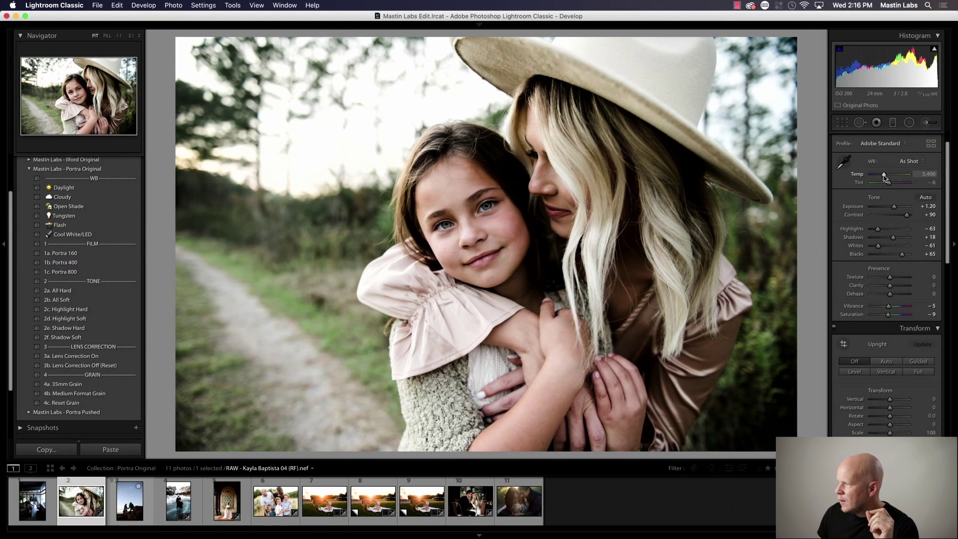
drag(885, 177, 887, 176)
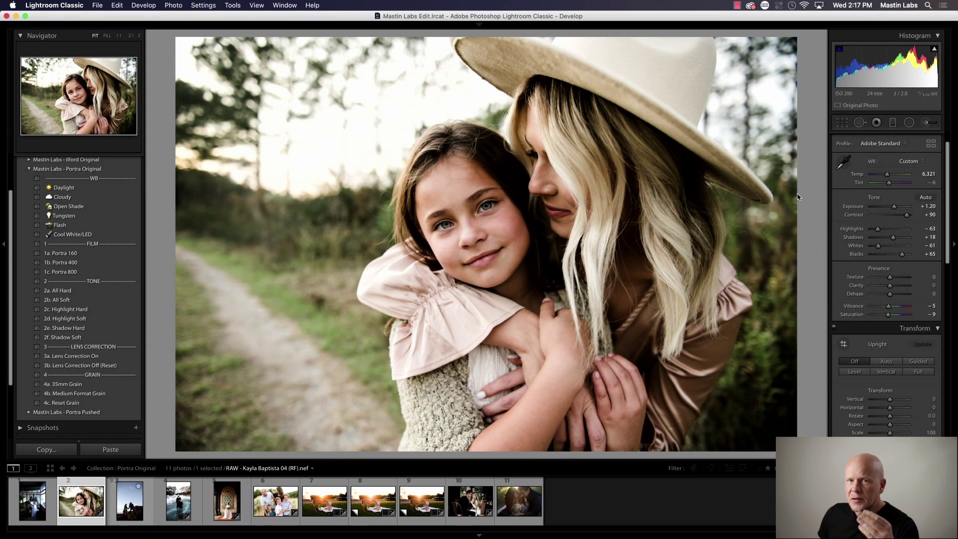
Create two virtual copies of the edited photo of the girl and the woman in the hat.
right_click(77, 505)
mouse_move(139, 436)
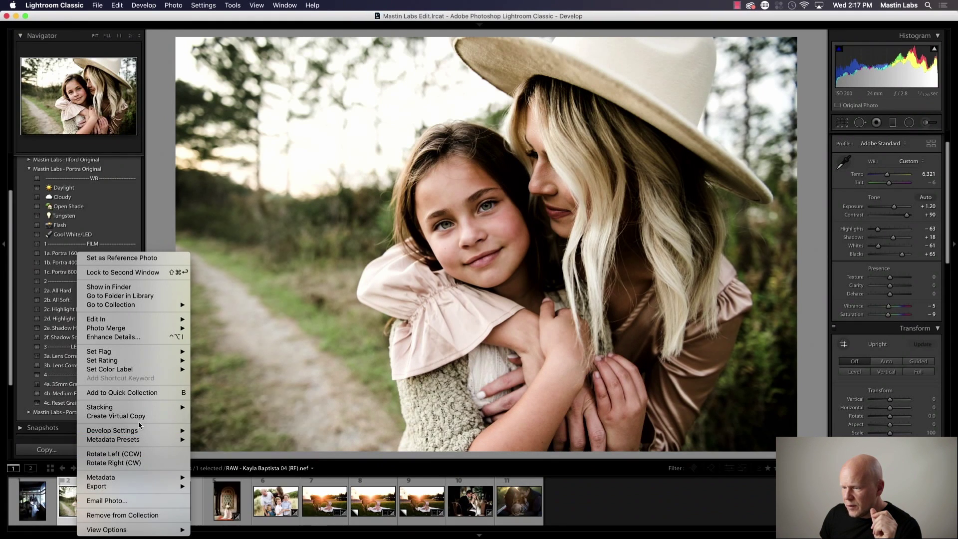
click(115, 415)
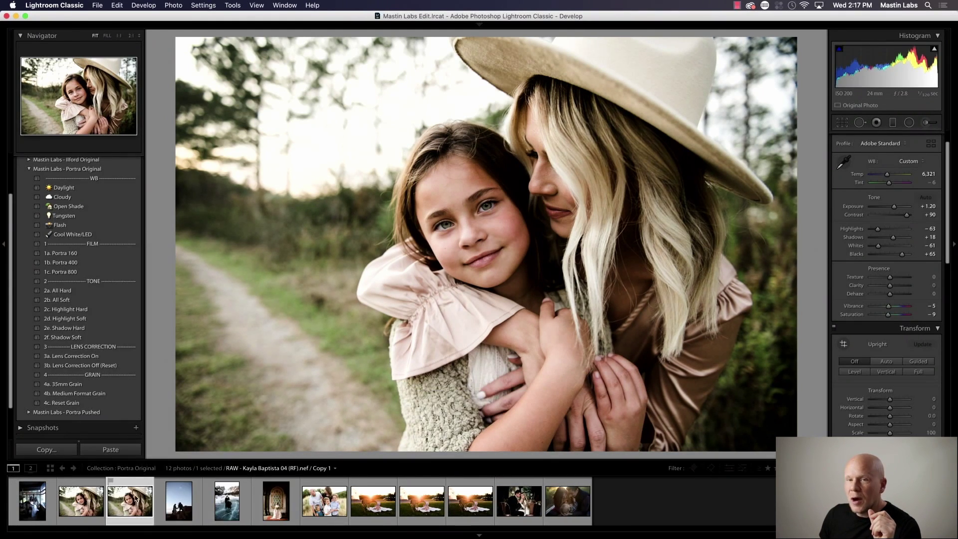
right_click(131, 502)
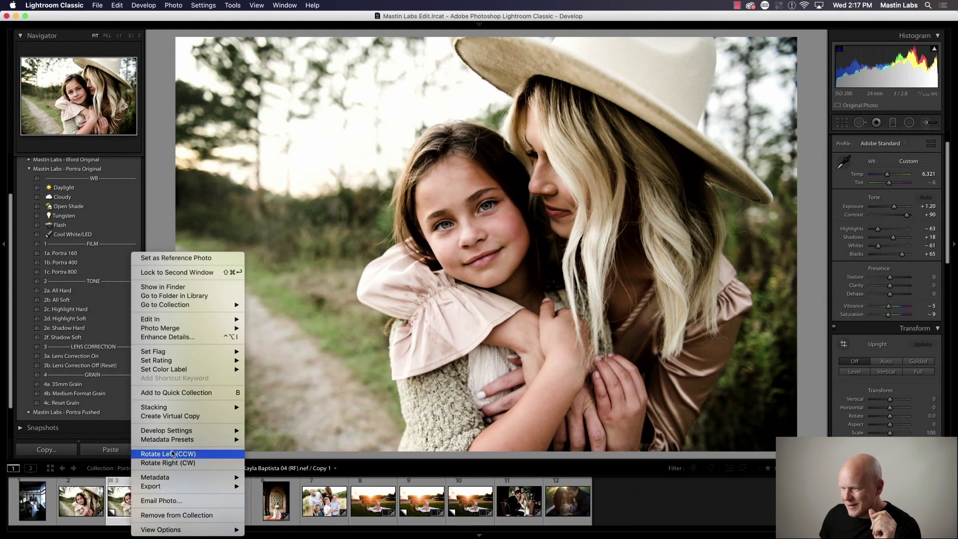
click(173, 418)
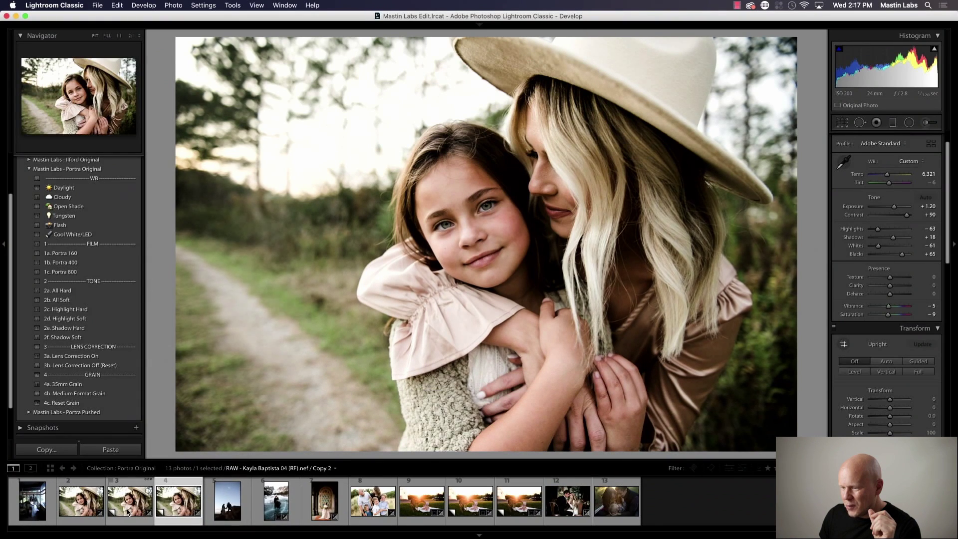
Apply the 1b. Portra 400 preset to the first virtual copy and 1c. Portra 800 to the second.
click(129, 508)
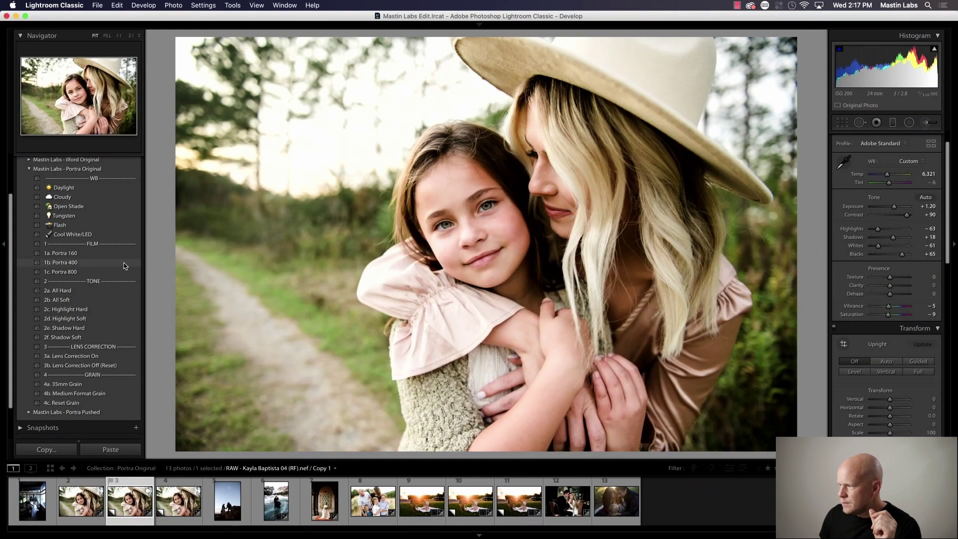
click(130, 263)
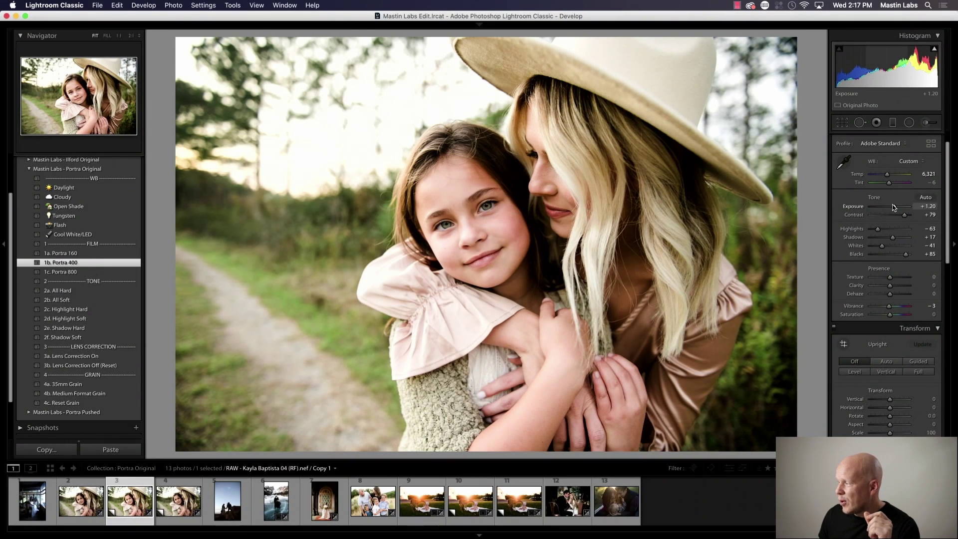
click(179, 501)
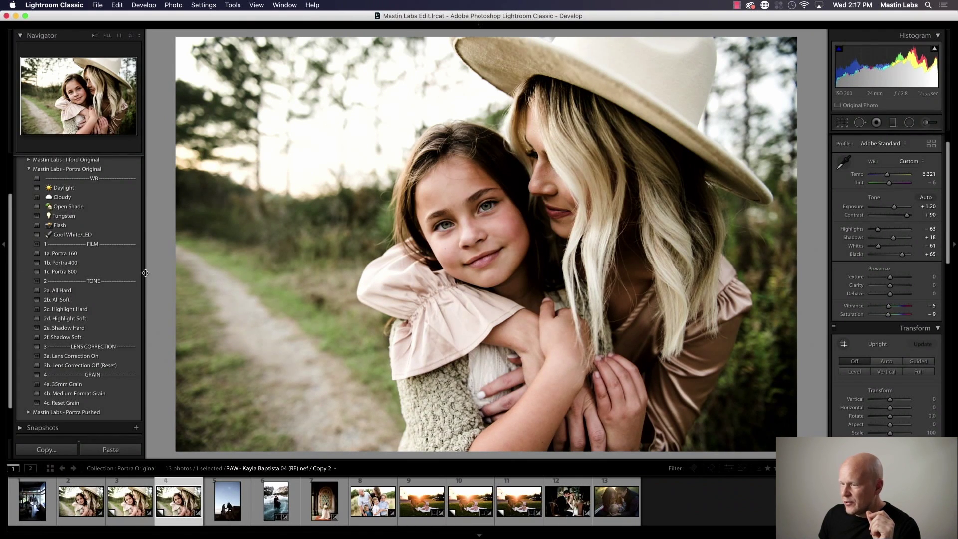
click(120, 273)
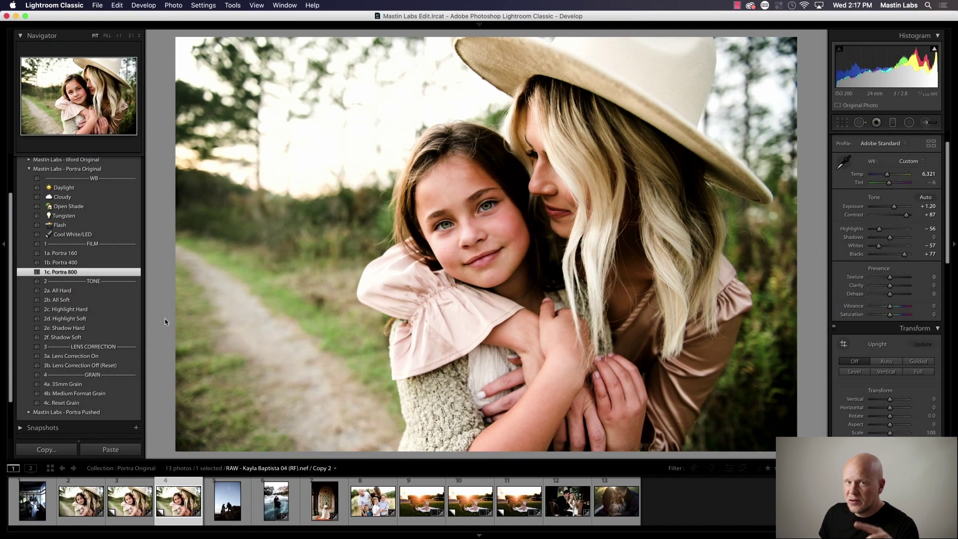
Step through the Portra 160, 400 and 800 versions of the girl and woman photo to compare them.
click(90, 502)
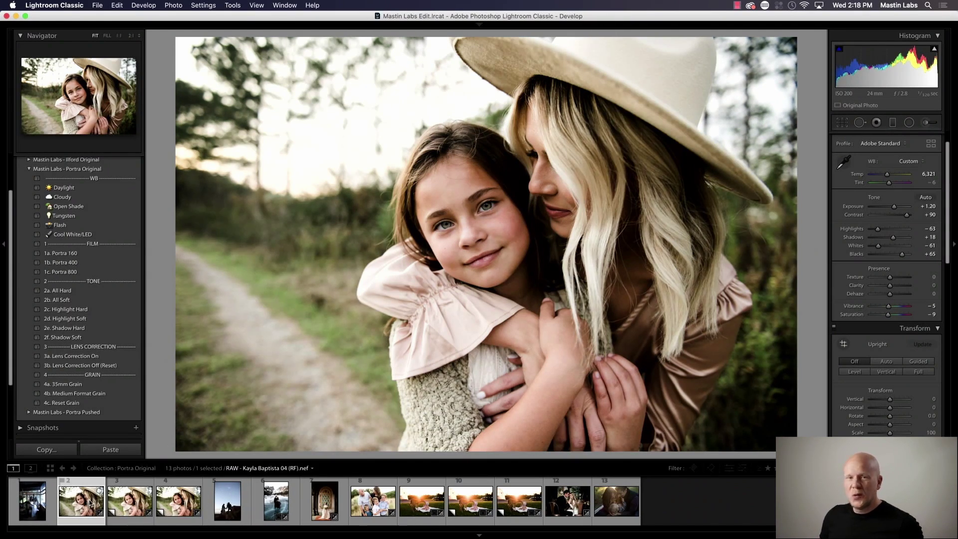
key(Right)
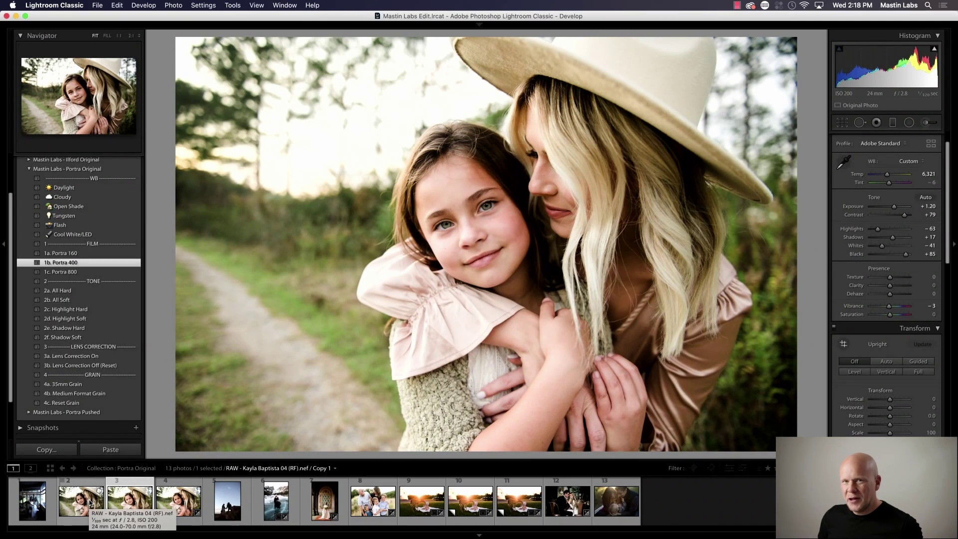
key(Right)
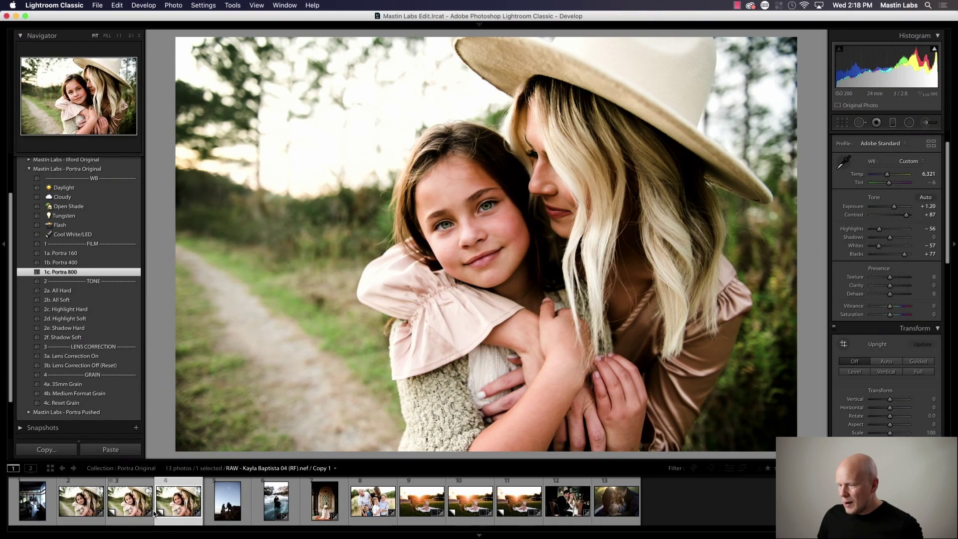
Reduce the exposure of the Portra 400 copy to +1.00 and apply the 2b. All Soft tone preset.
click(134, 509)
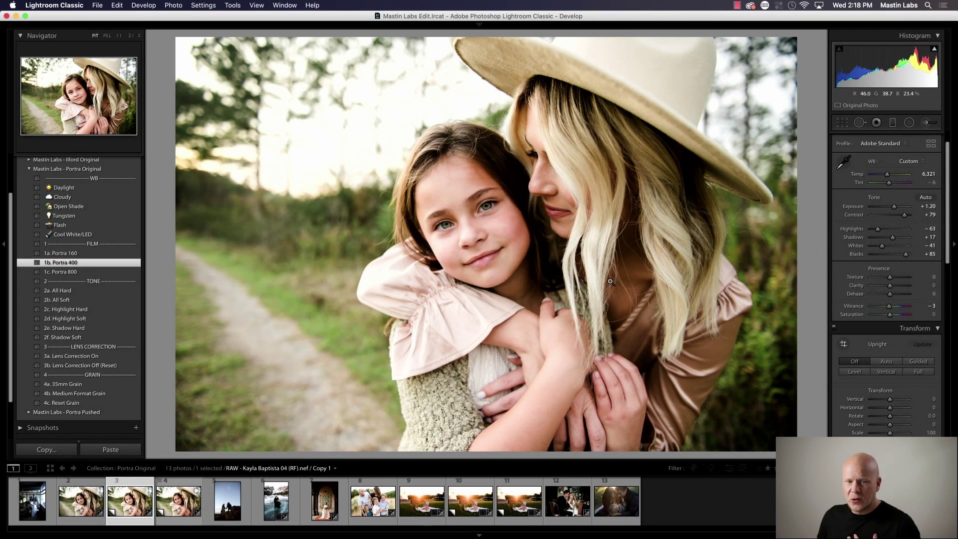
drag(896, 207, 894, 207)
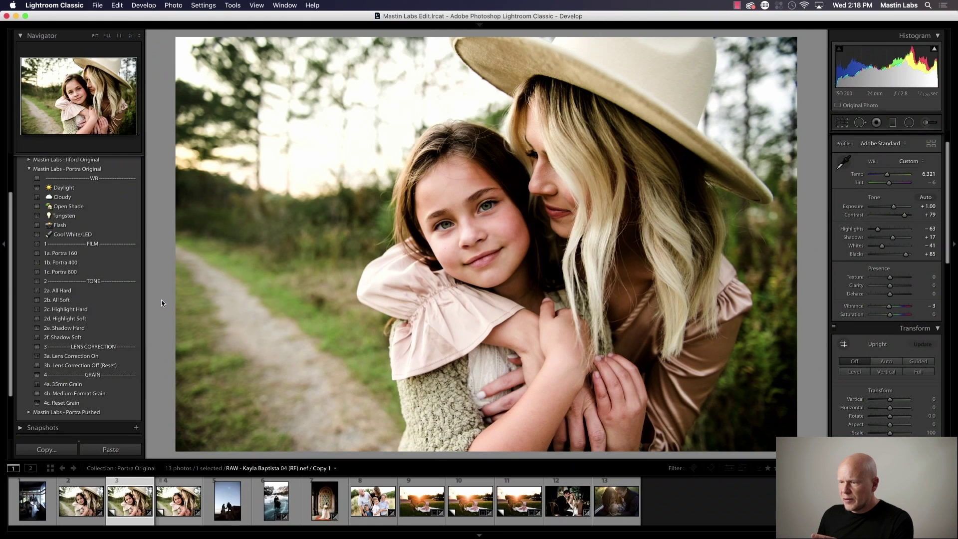
click(124, 300)
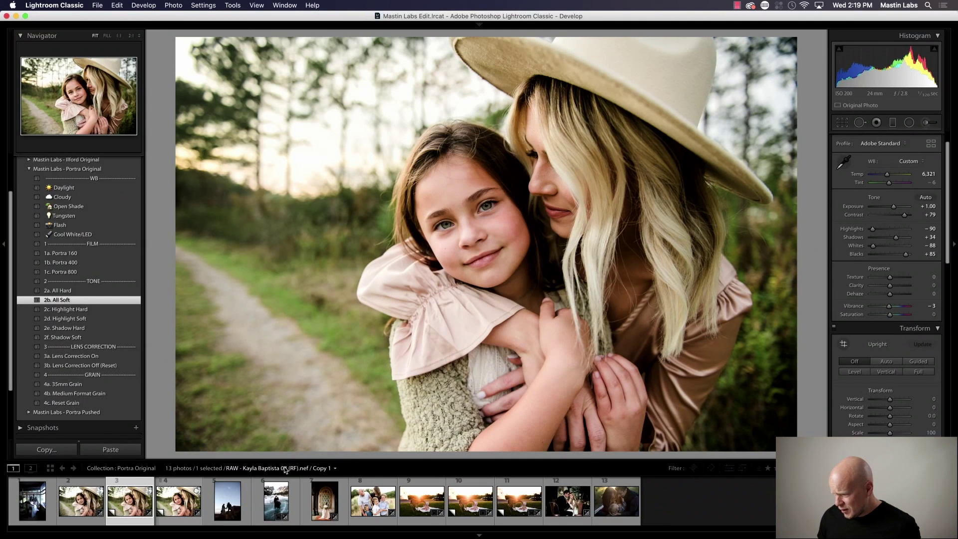
Crop the photo of the couple kissing on the frozen lake to a 4 x 3 aspect ratio.
click(281, 501)
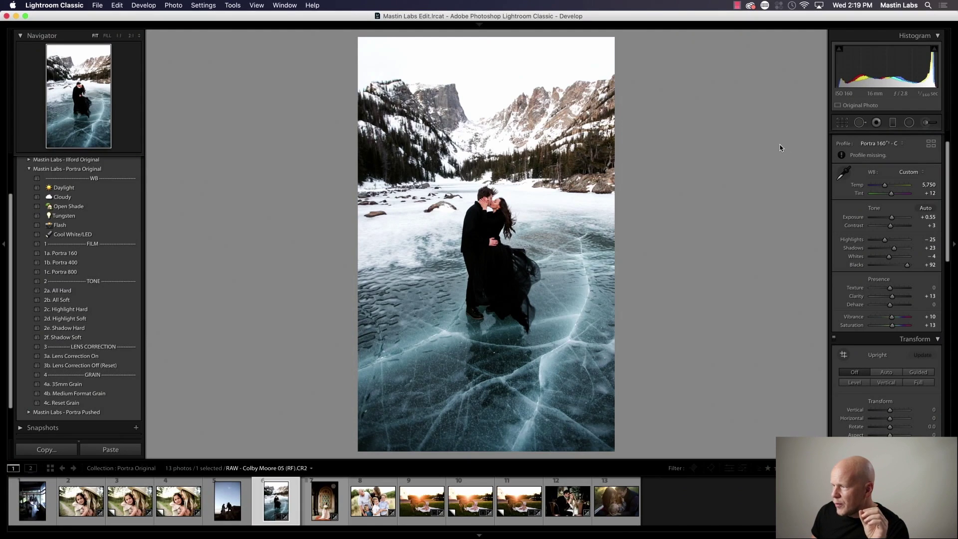
click(842, 124)
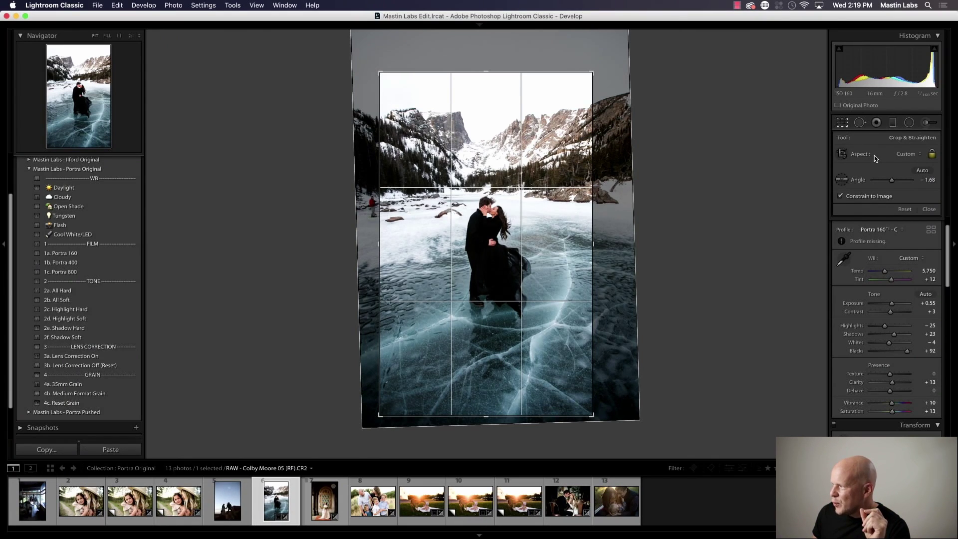
click(842, 122)
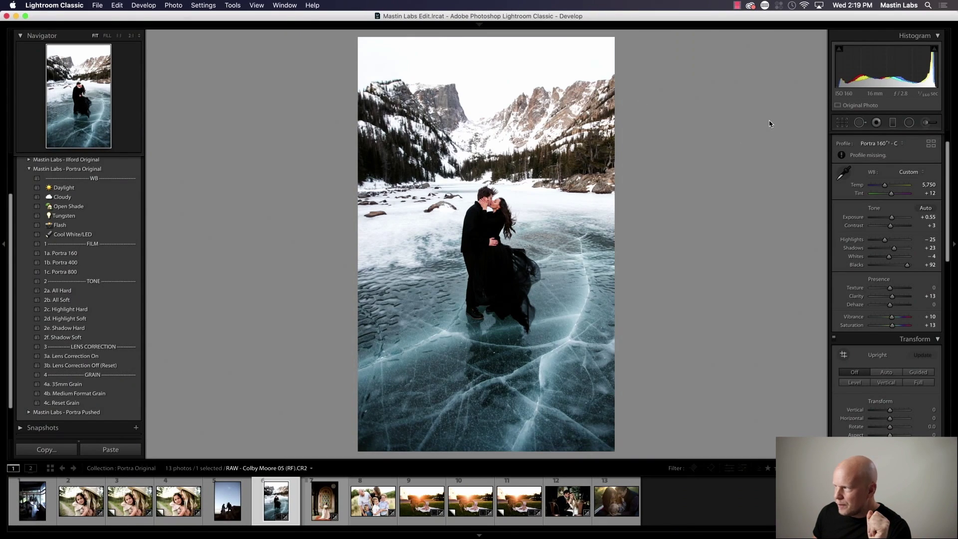
click(842, 125)
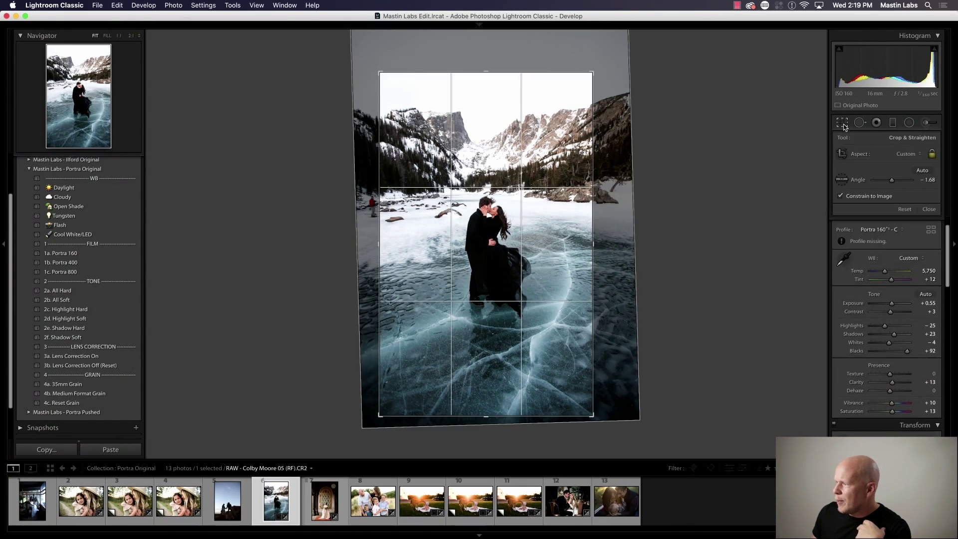
click(873, 156)
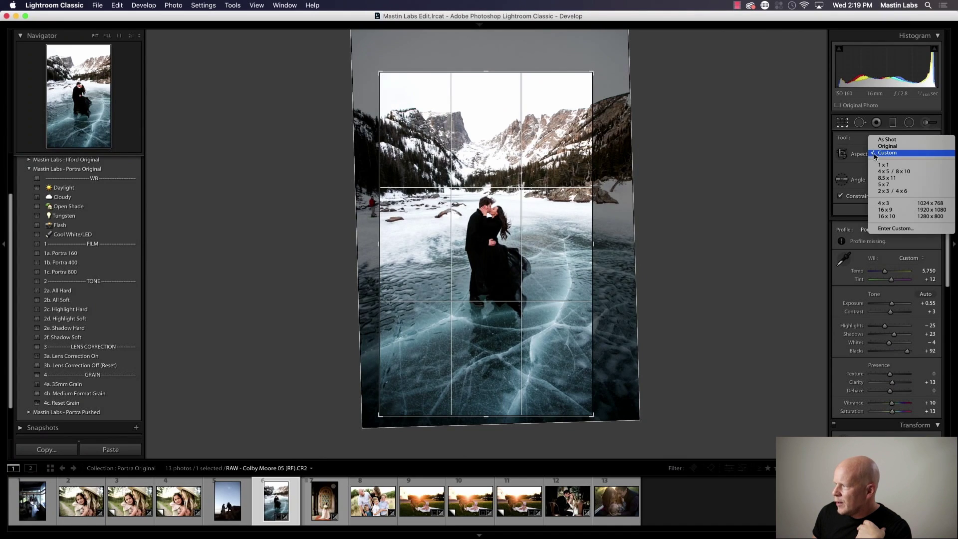
click(887, 203)
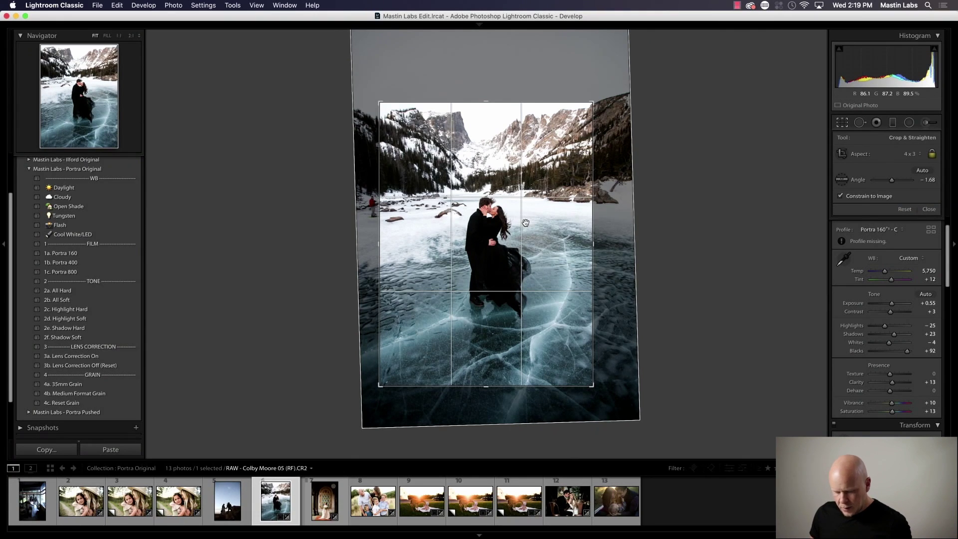
key(Return)
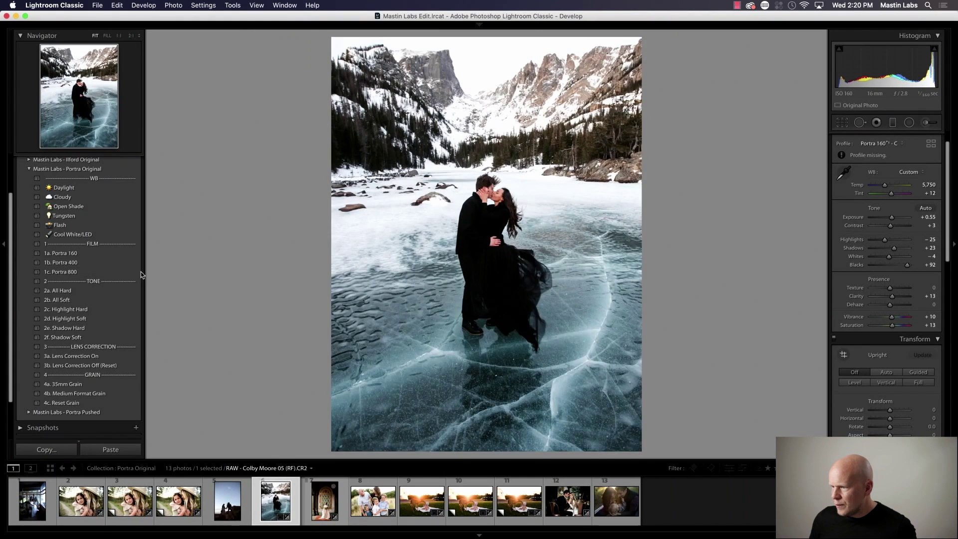
Apply 1c. Portra 800 to the frozen lake photo and set exposure to +1.60 and temperature to 6,321.
click(121, 272)
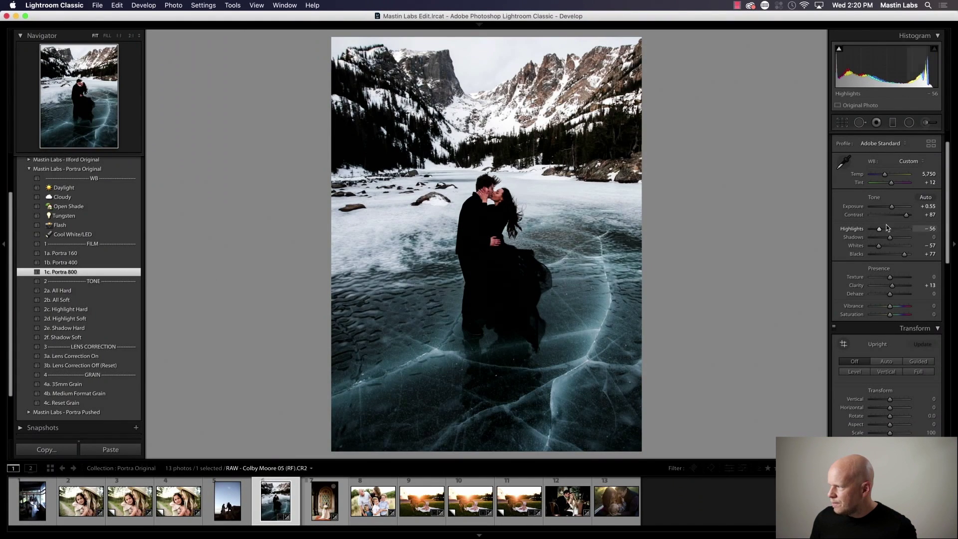
drag(892, 208, 896, 208)
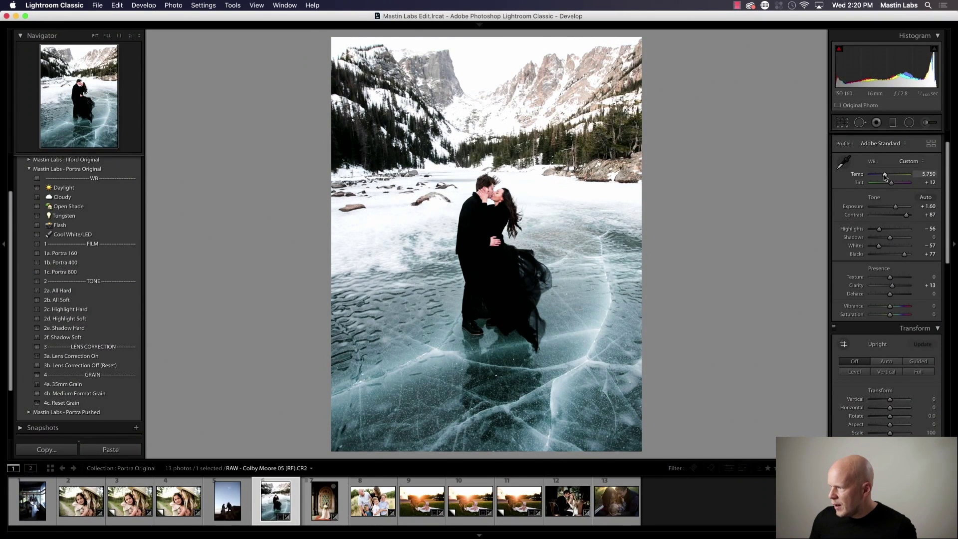
drag(884, 177, 886, 177)
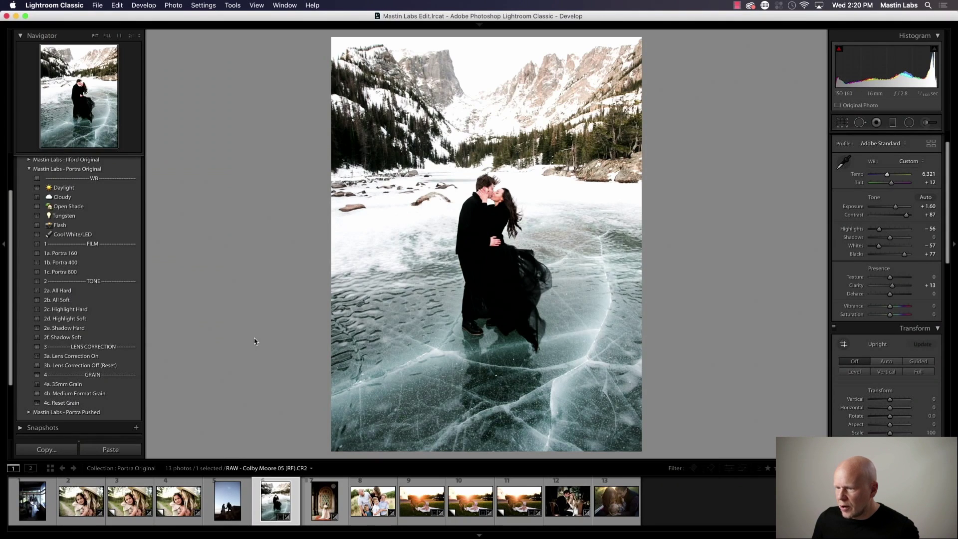
Apply the 2d. Highlight Soft tone preset and the 3a. Lens Correction On preset to the frozen lake photo.
click(133, 322)
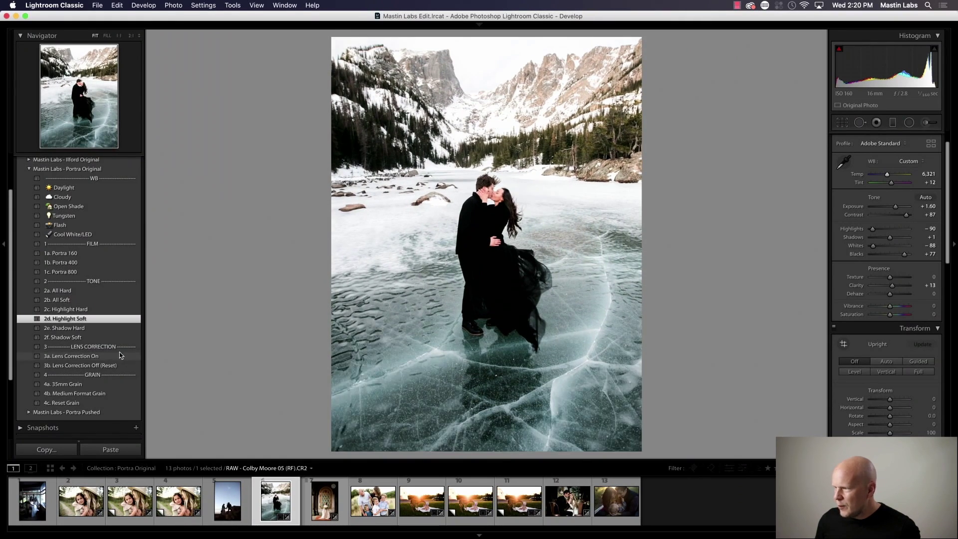
click(118, 355)
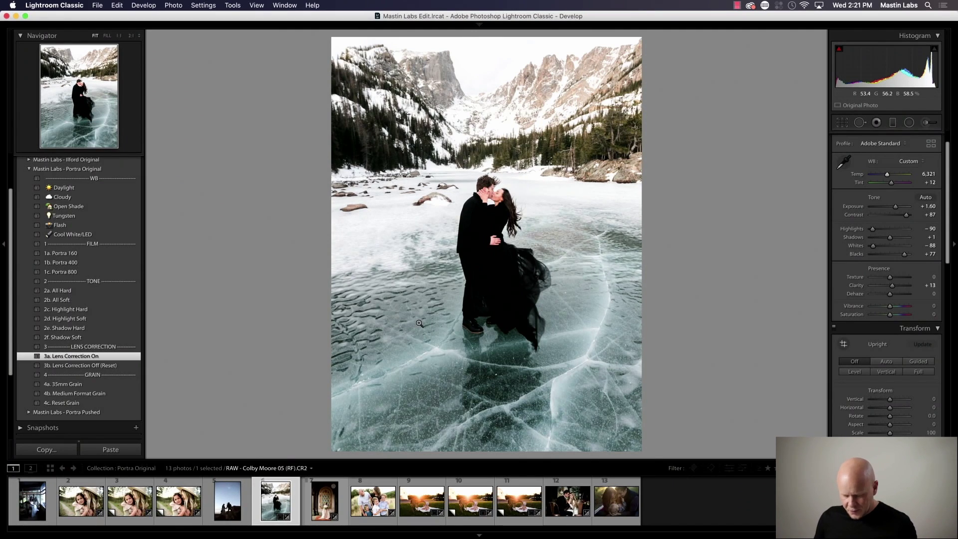
Shift the frozen lake photo down inside its crop frame to include more sky above the mountains.
key(r)
drag(514, 232, 514, 247)
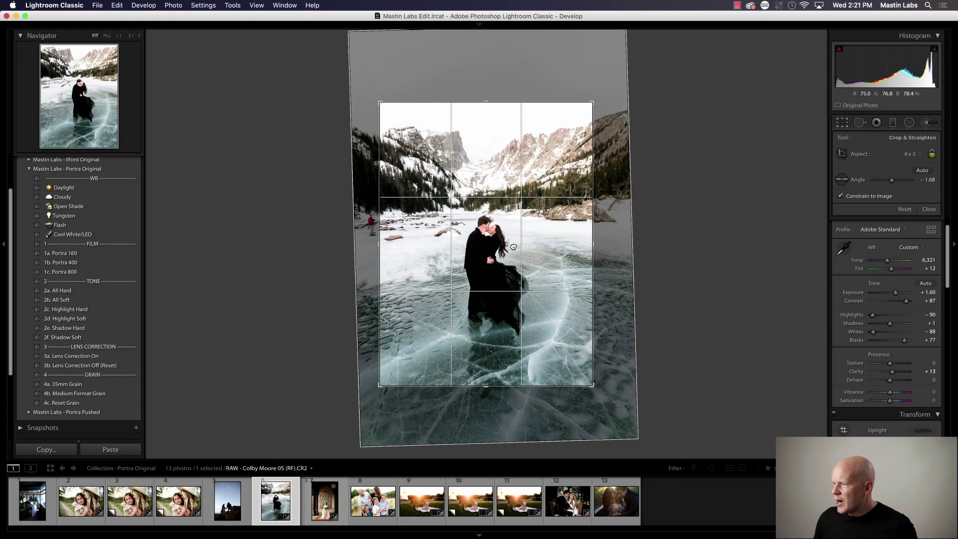
key(Return)
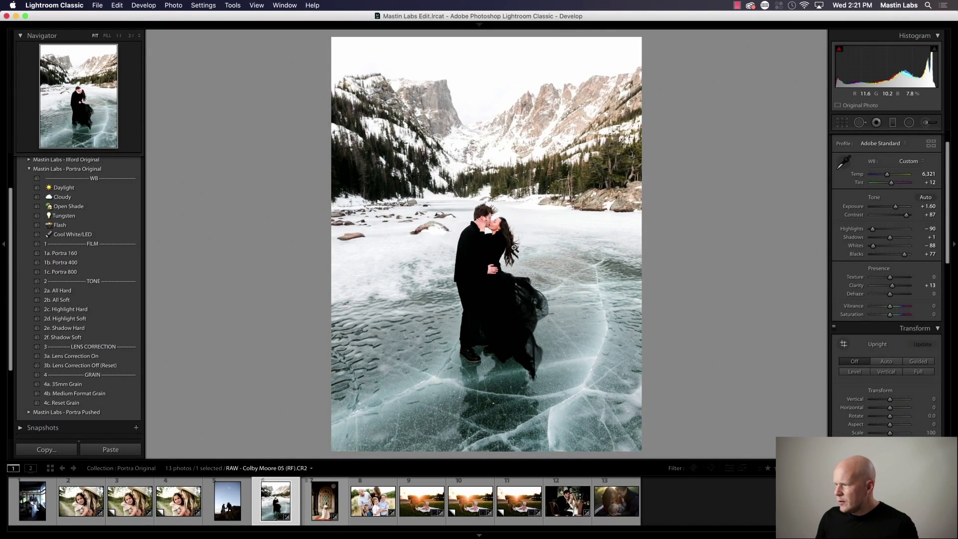
Compare the frozen lake photo before and after side by side, and return to the Library grid of all photos.
key(y)
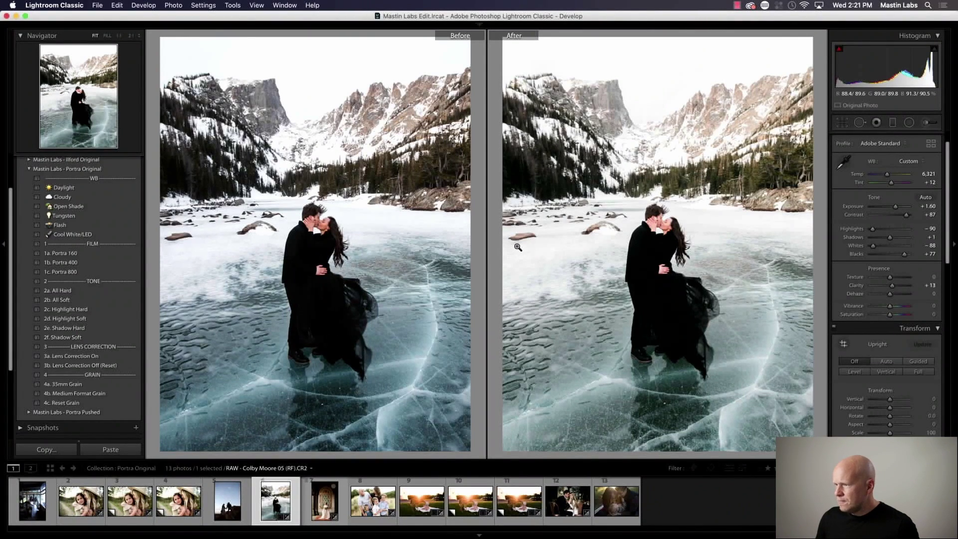
key(y)
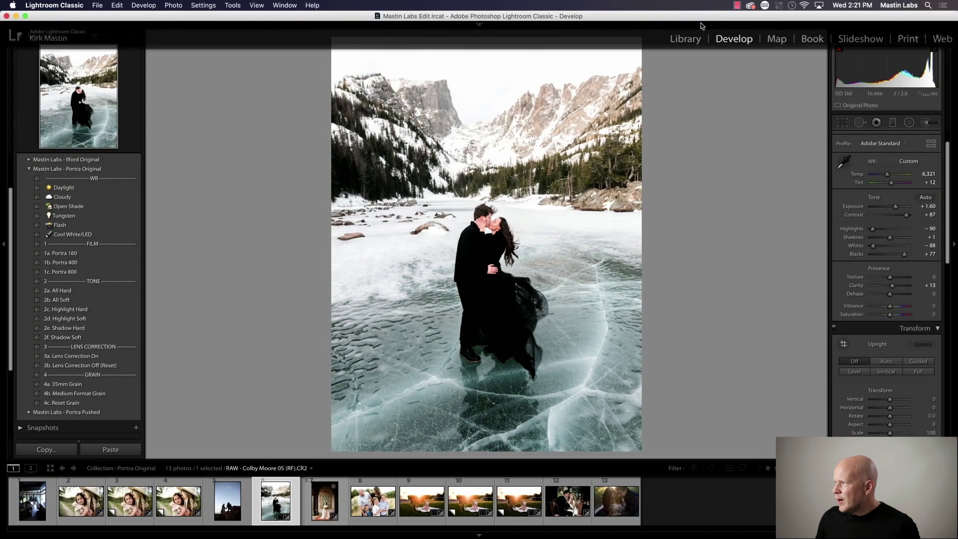
click(686, 38)
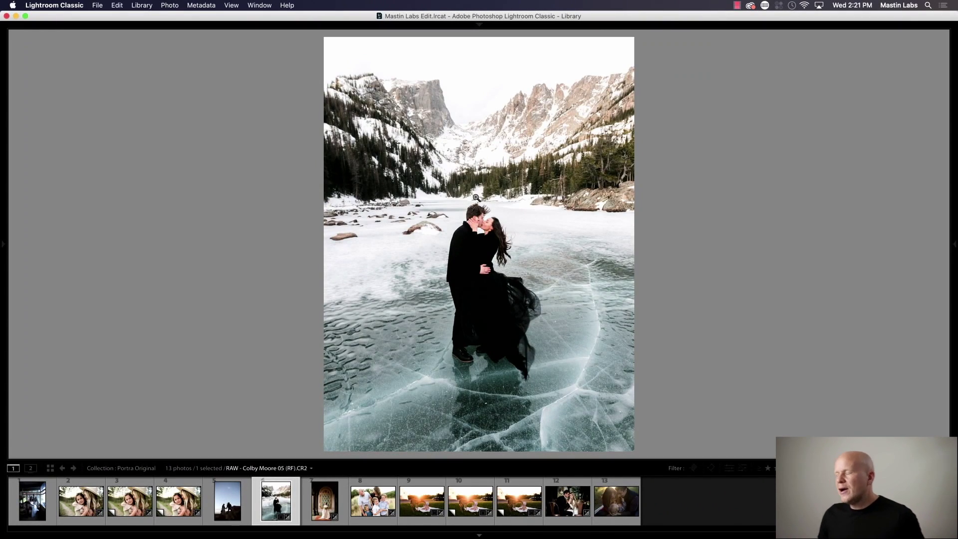
key(g)
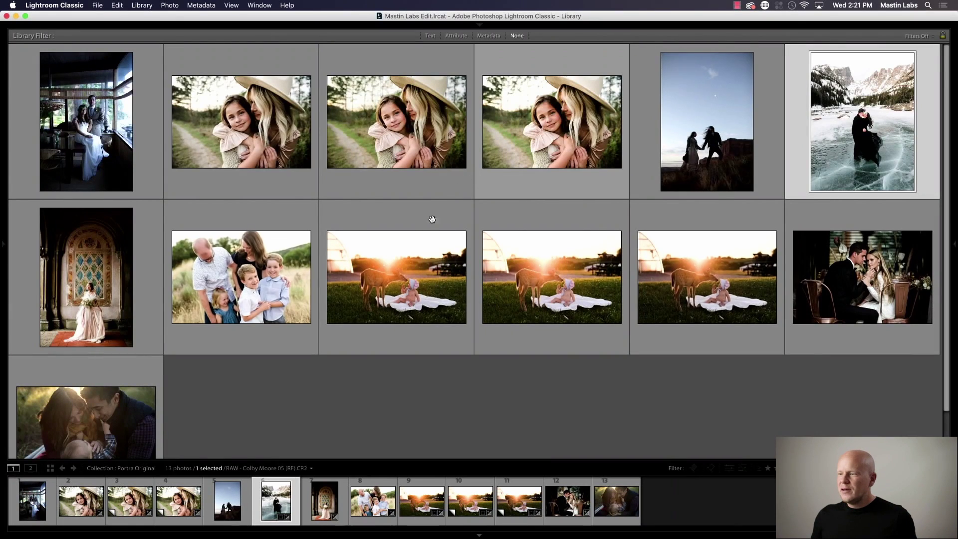